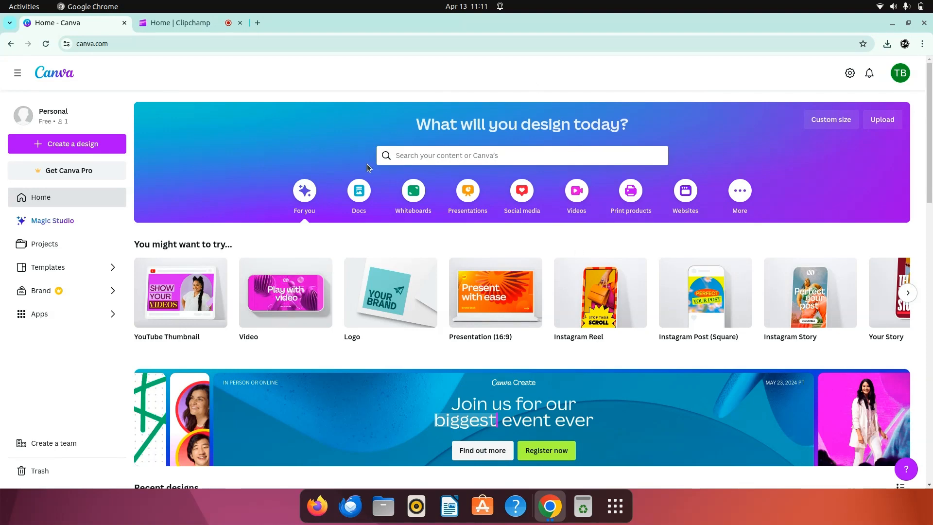
Step: Browse the website design types and templates, and create a blank Business Website design
{"action": "left_click", "coordinate": [695, 201]}
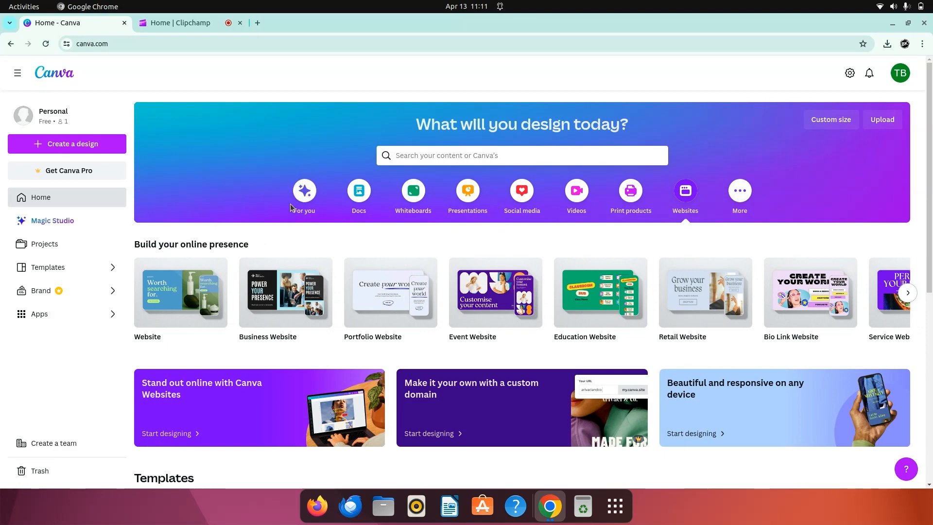
{"action": "scroll", "coordinate": [303, 243], "scroll_direction": "down", "scroll_amount": 2}
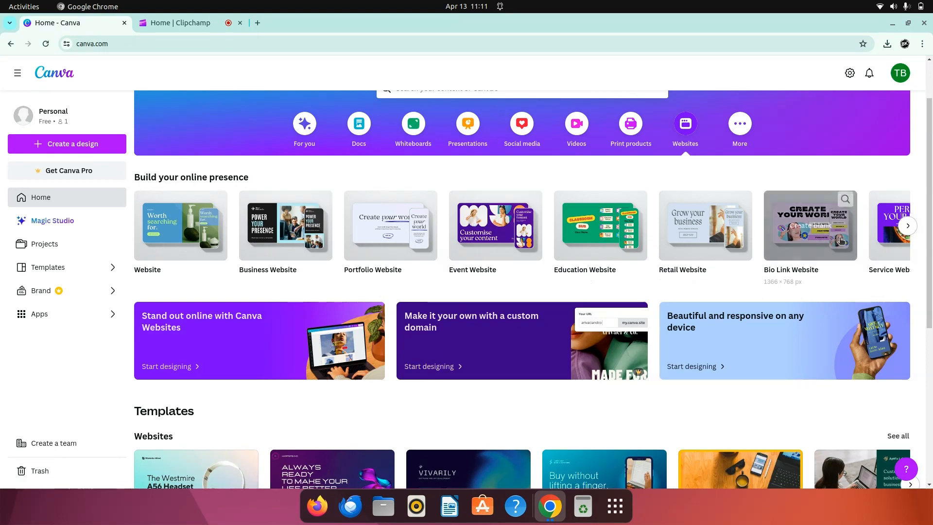
{"action": "left_click", "coordinate": [906, 225]}
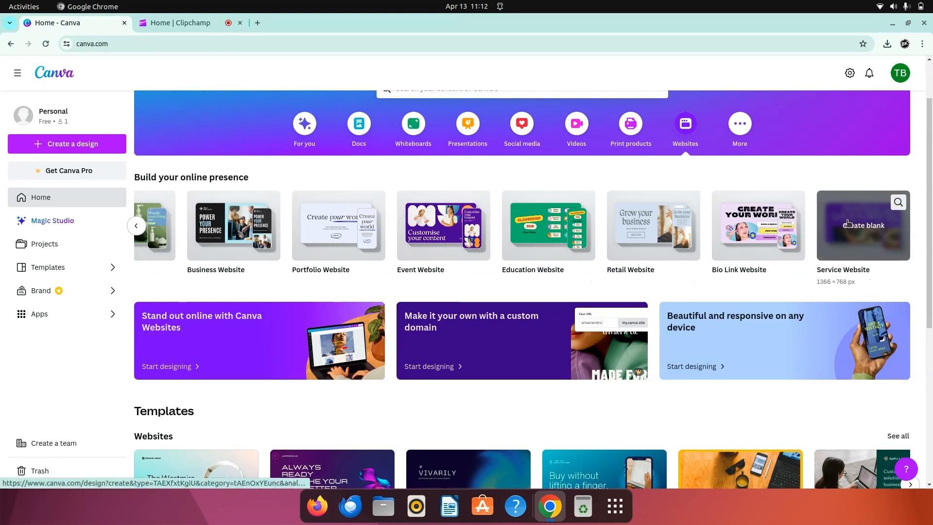
{"action": "scroll", "coordinate": [644, 315], "scroll_direction": "down", "scroll_amount": 5}
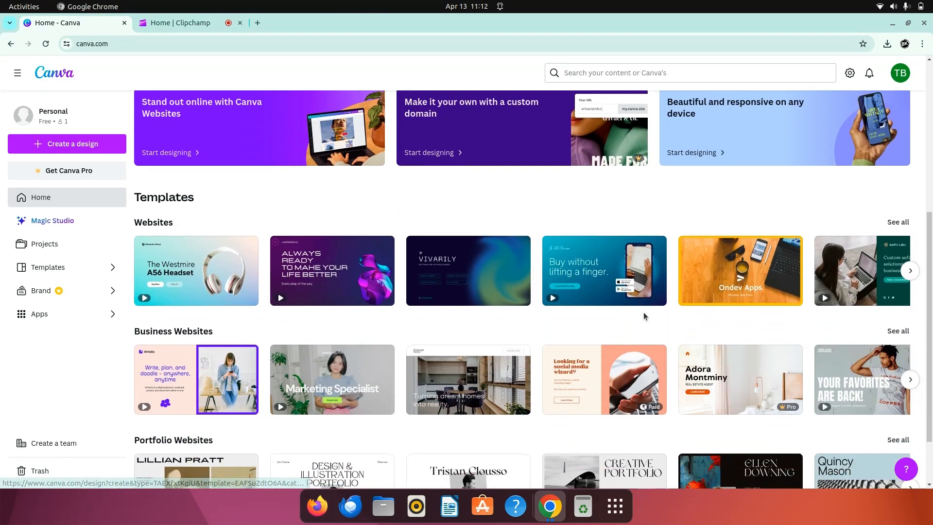
{"action": "scroll", "coordinate": [423, 278], "scroll_direction": "down", "scroll_amount": 2}
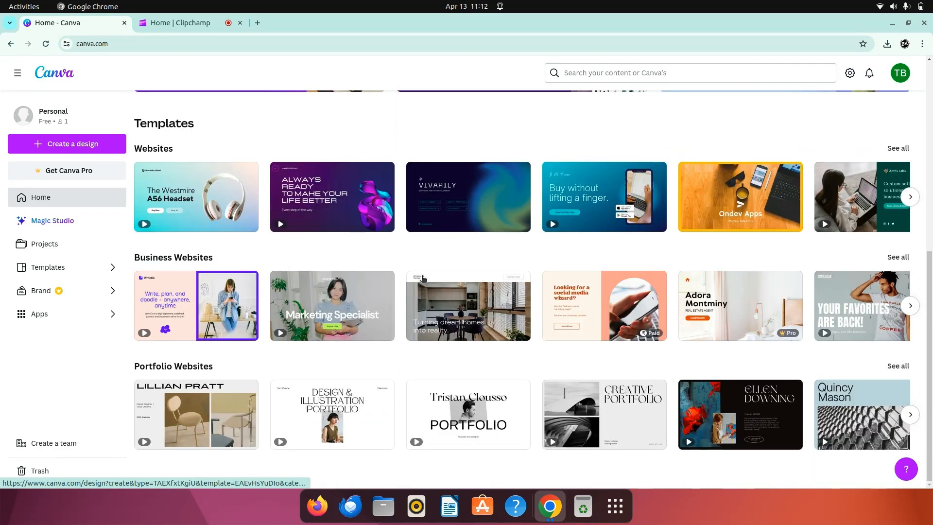
{"action": "scroll", "coordinate": [457, 235], "scroll_direction": "up", "scroll_amount": 6}
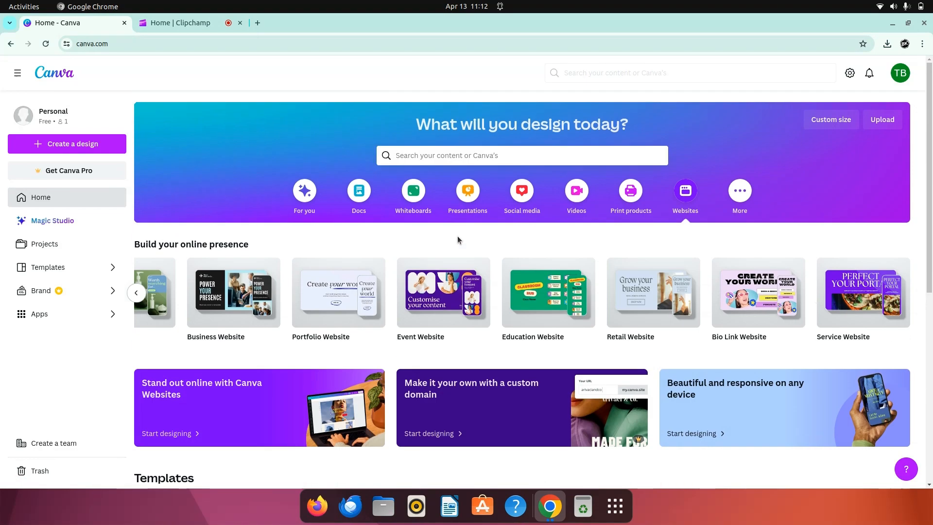
{"action": "left_click", "coordinate": [136, 292]}
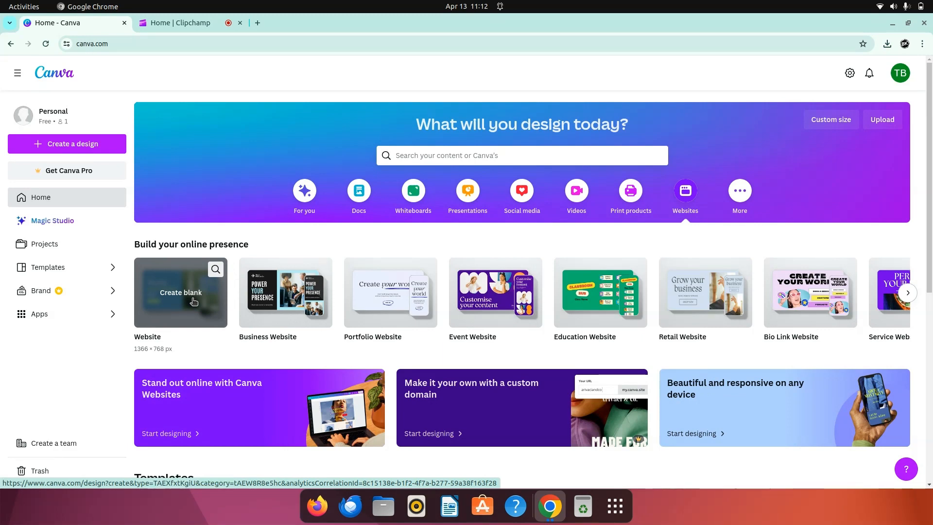
{"action": "left_click", "coordinate": [298, 301]}
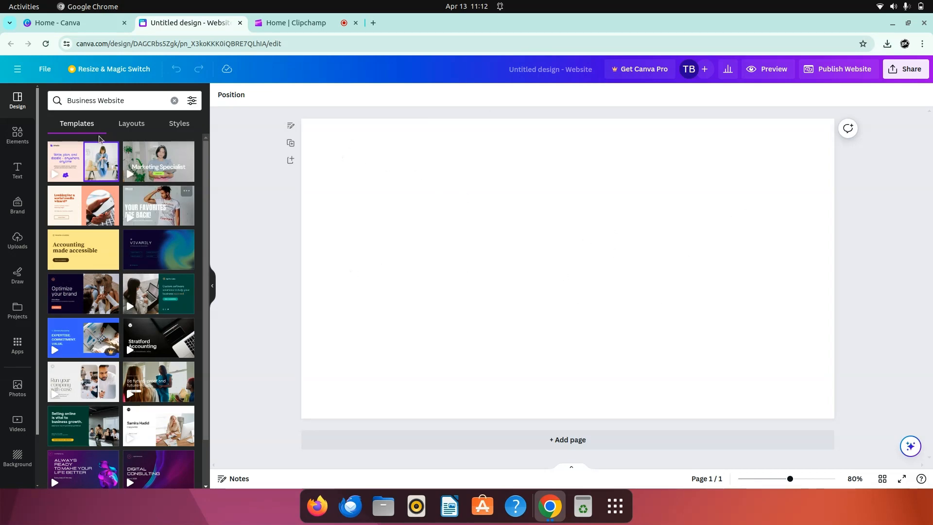
Step: Apply all 5 pages of the Sales Product Website template featuring the Westmire A56 Headset to the blank design
{"action": "left_click", "coordinate": [14, 102]}
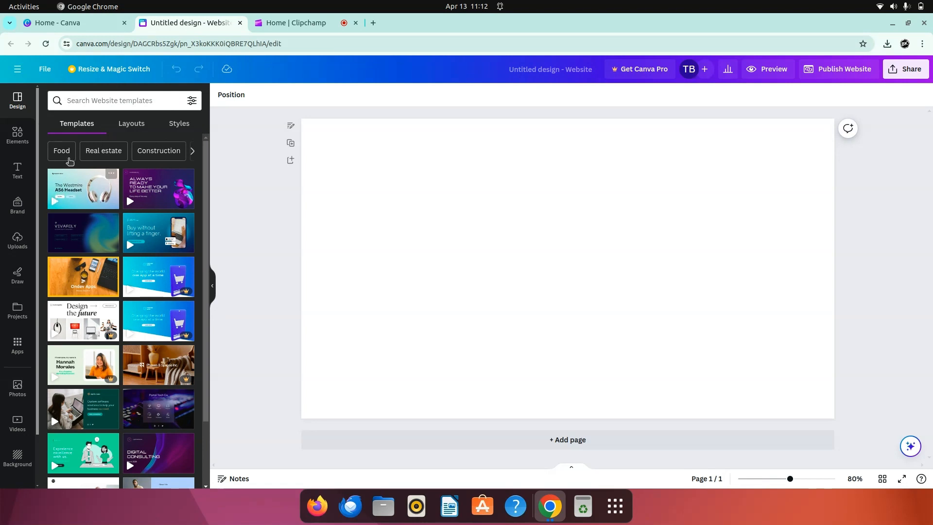
{"action": "left_click", "coordinate": [131, 202]}
{"action": "left_click", "coordinate": [80, 195]}
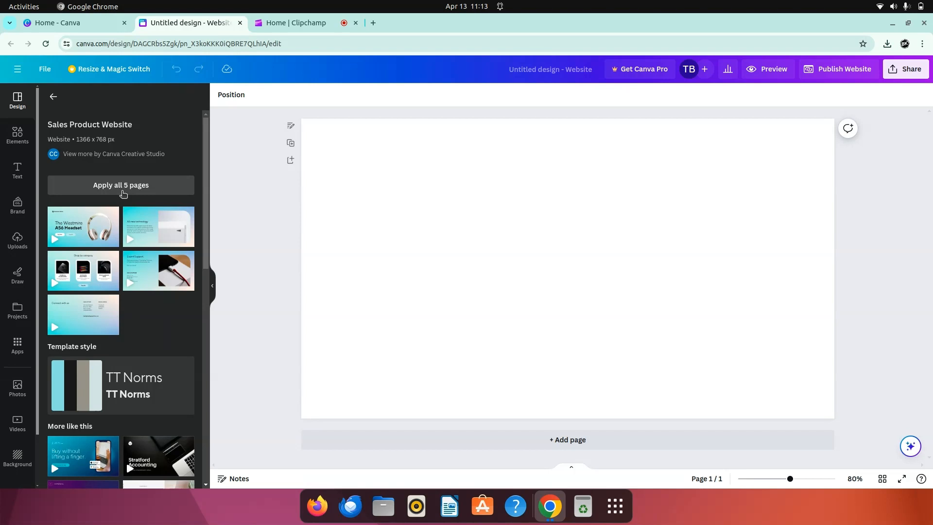
{"action": "left_click", "coordinate": [123, 192]}
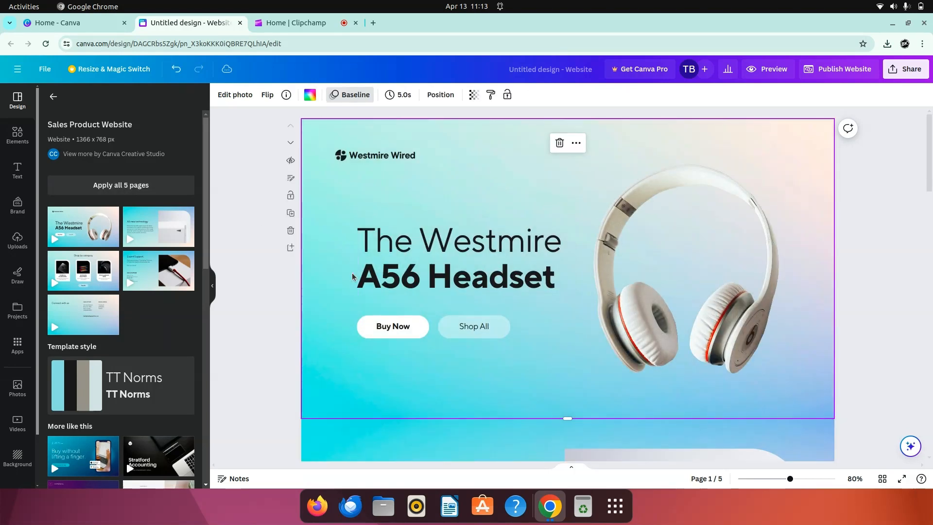
{"action": "scroll", "coordinate": [449, 305], "scroll_direction": "down", "scroll_amount": 5}
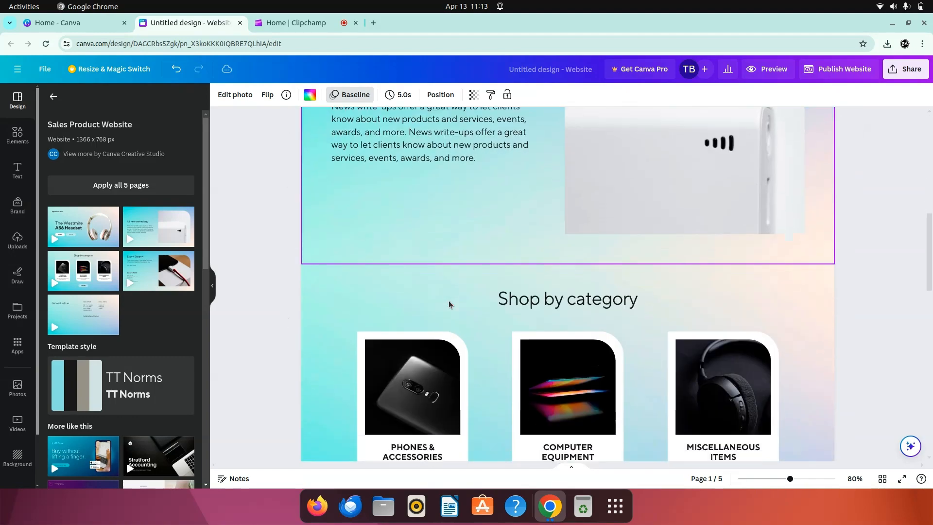
{"action": "scroll", "coordinate": [449, 305], "scroll_direction": "up", "scroll_amount": 3}
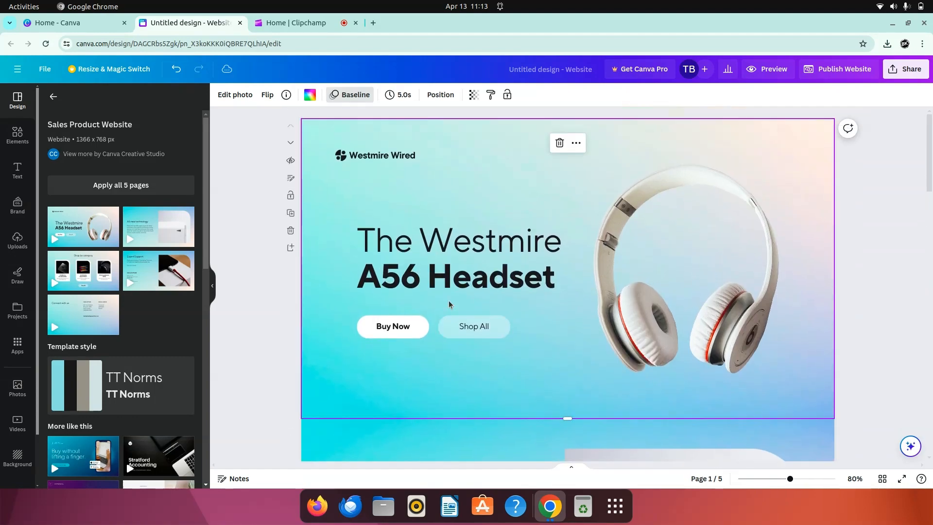
{"action": "left_click", "coordinate": [275, 314]}
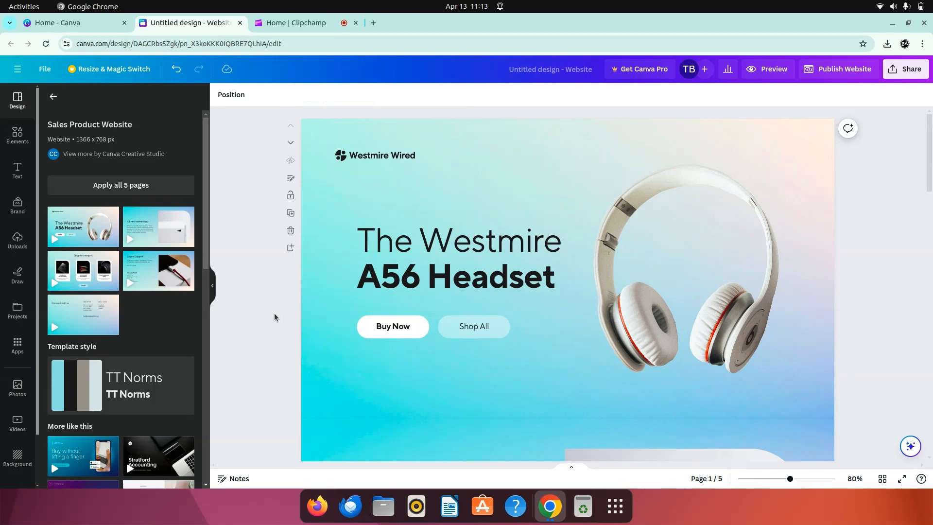
Step: Replace the brand name "Westmire Wired" beside the logo on the first page with "Kode It"
{"action": "left_click", "coordinate": [373, 158]}
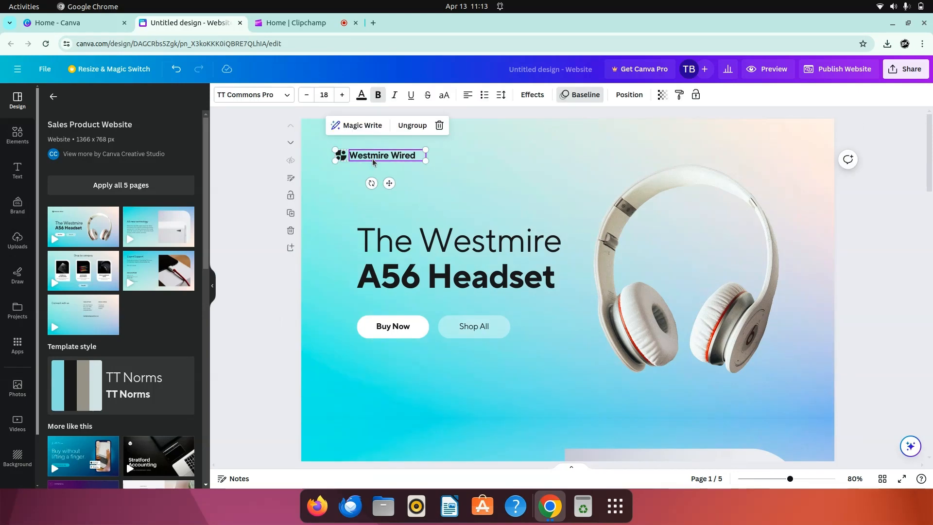
{"action": "double_click", "coordinate": [373, 160]}
{"action": "left_click", "coordinate": [422, 154]}
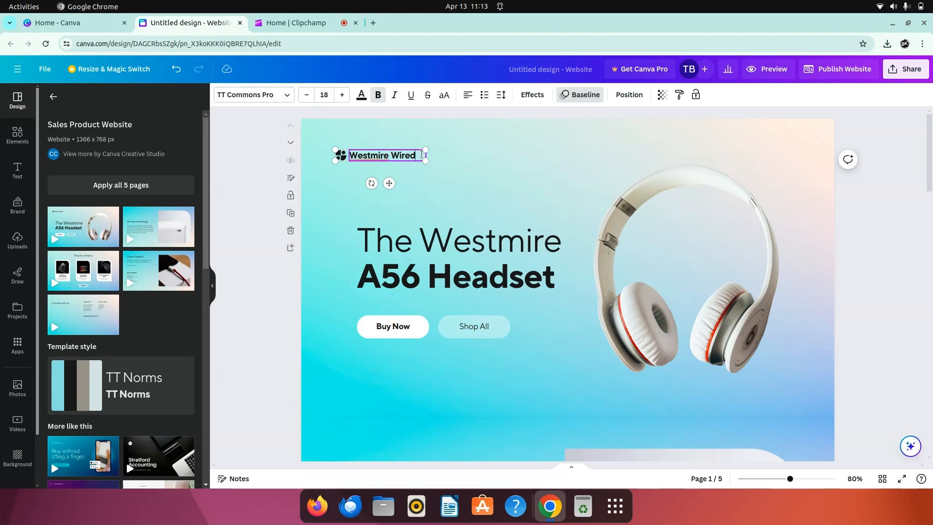
{"action": "key", "text": "BackSpace"}
{"action": "key", "text": "BackSpace"}
{"action": "key", "text": "BackSpace"}
{"action": "key", "text": "BackSpace"}
{"action": "key", "text": "BackSpace"}
{"action": "key", "text": "BackSpace"}
{"action": "key", "text": "BackSpace"}
{"action": "key", "text": "BackSpace"}
{"action": "key", "text": "BackSpace"}
{"action": "key", "text": "BackSpace"}
{"action": "key", "text": "BackSpace"}
{"action": "key", "text": "BackSpace"}
{"action": "key", "text": "BackSpace"}
{"action": "key", "text": "BackSpace"}
{"action": "type", "text": "Kod"}
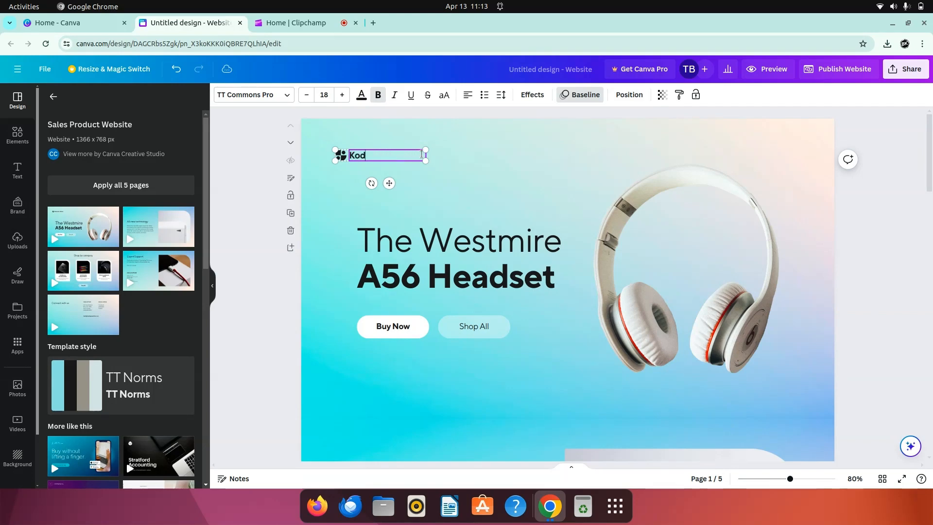
{"action": "type", "text": "e It"}
Step: Replace the first page's main headline with "Kode It" on one line and "Headphone" on the line below
{"action": "left_click", "coordinate": [488, 238]}
{"action": "double_click", "coordinate": [489, 237]}
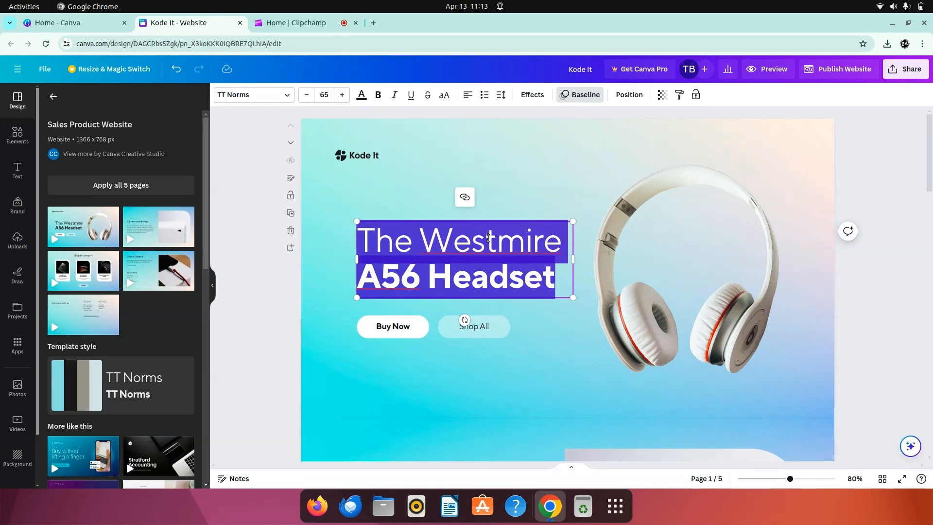
{"action": "type", "text": "Kodr"}
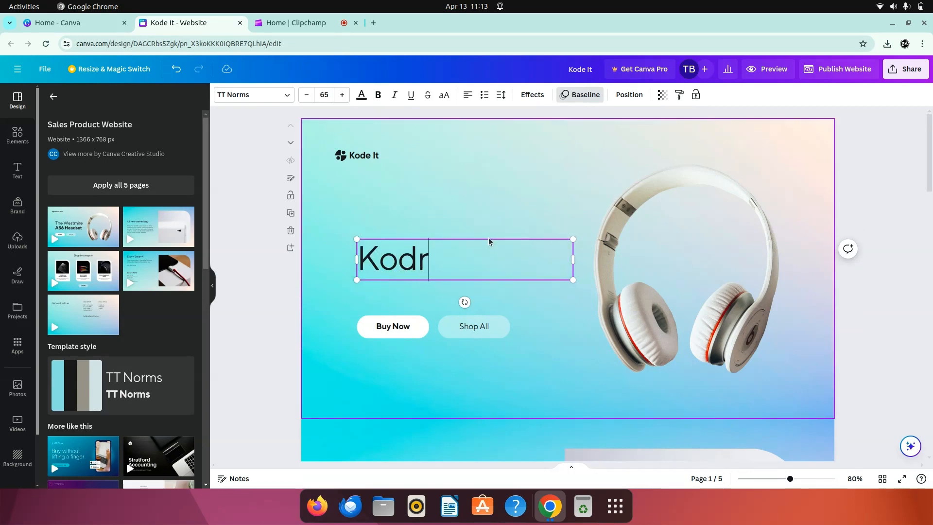
{"action": "key", "text": "BackSpace"}
{"action": "type", "text": "e I"}
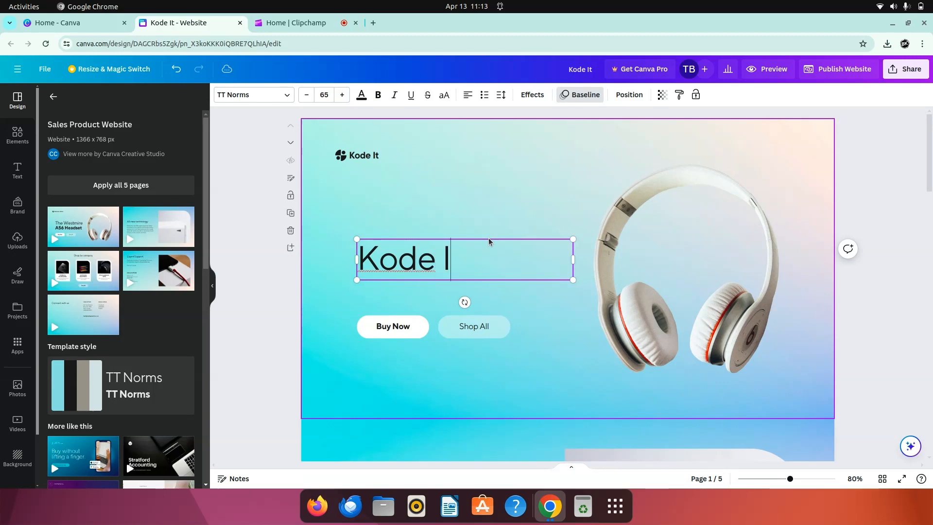
{"action": "type", "text": "t"}
{"action": "key", "text": "Return"}
{"action": "type", "text": "H"}
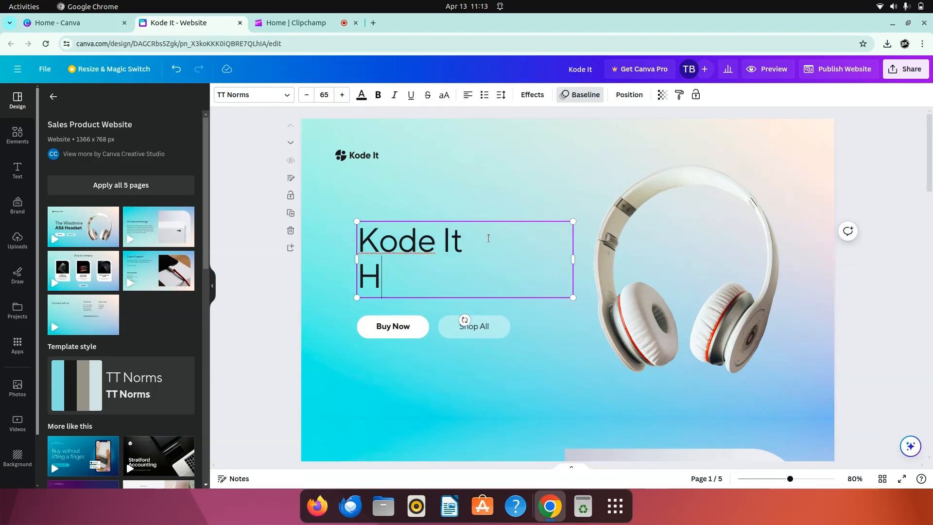
{"action": "type", "text": "eadphone"}
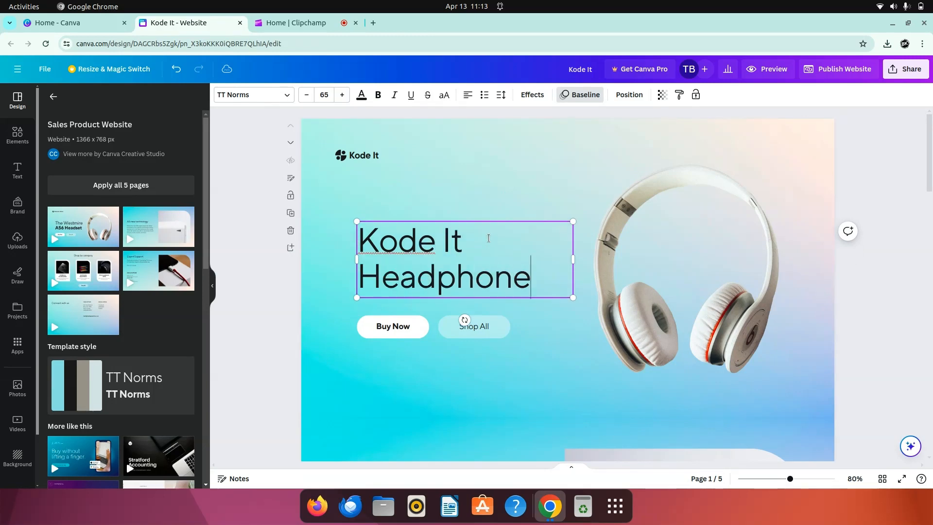
{"action": "left_click", "coordinate": [545, 170]}
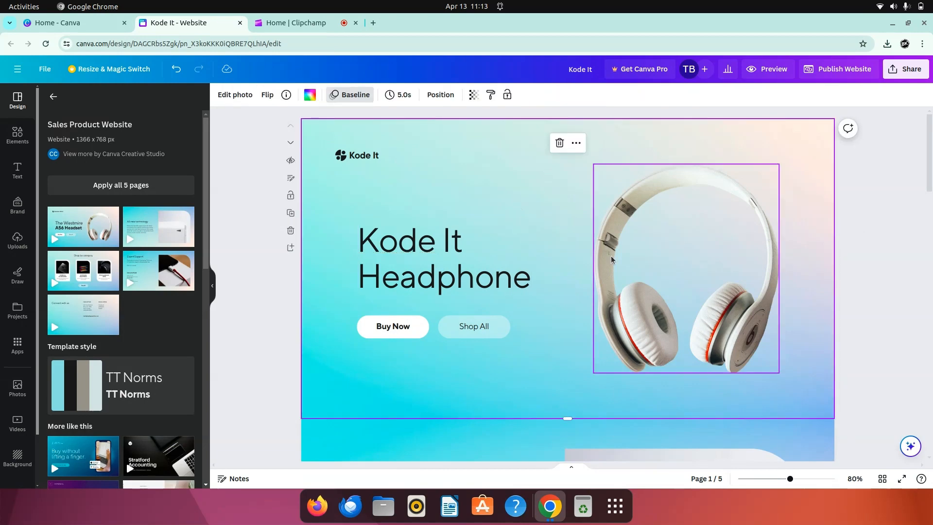
Step: Examine the headphone image on the first page and the three product images in the Shop by category section
{"action": "left_click", "coordinate": [680, 258]}
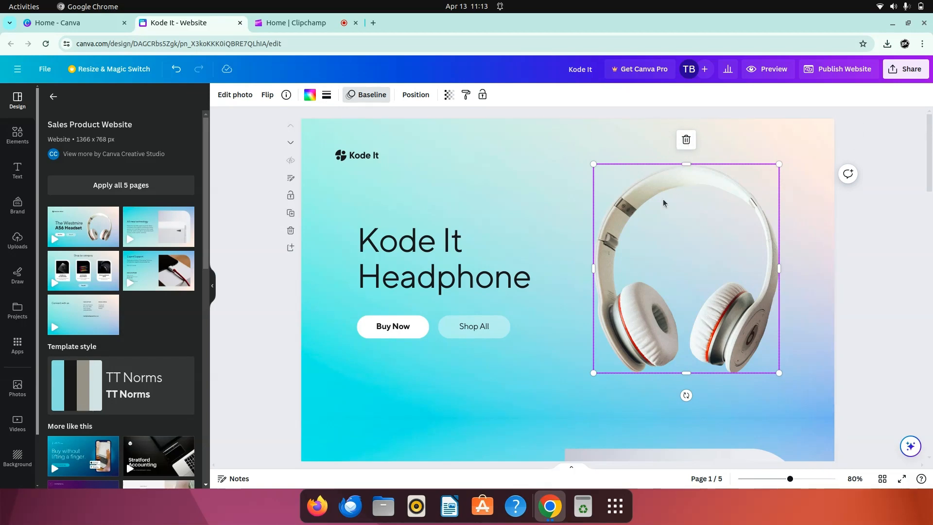
{"action": "scroll", "coordinate": [671, 223], "scroll_direction": "down", "scroll_amount": 7}
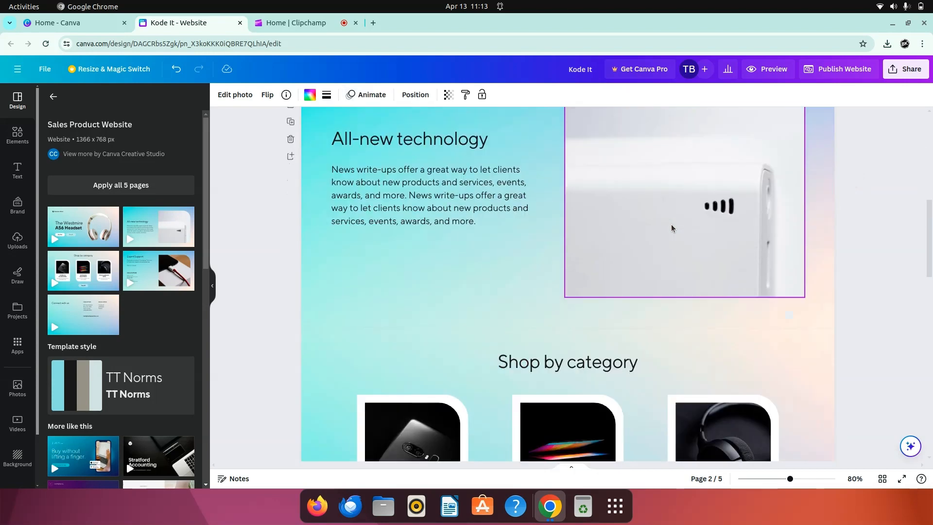
{"action": "scroll", "coordinate": [541, 336], "scroll_direction": "down", "scroll_amount": 5}
{"action": "scroll", "coordinate": [540, 336], "scroll_direction": "up", "scroll_amount": 3}
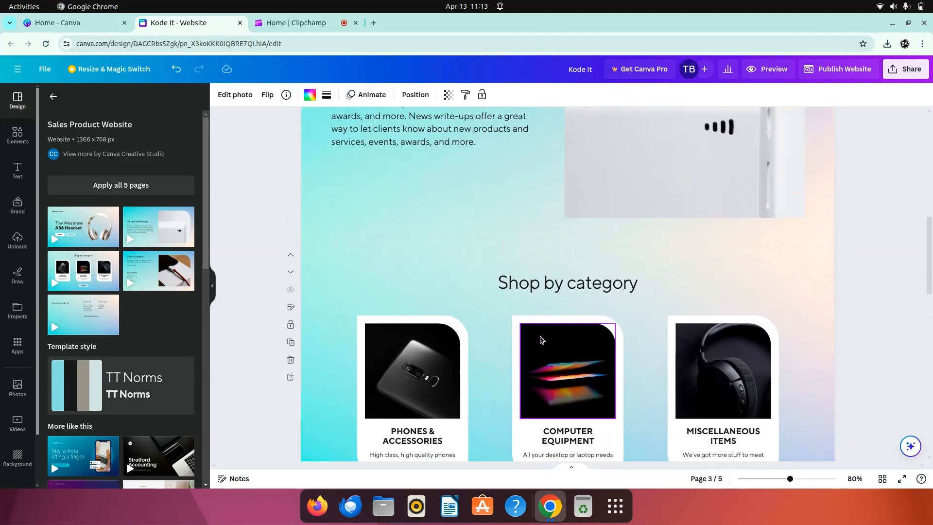
{"action": "scroll", "coordinate": [542, 291], "scroll_direction": "down", "scroll_amount": 4}
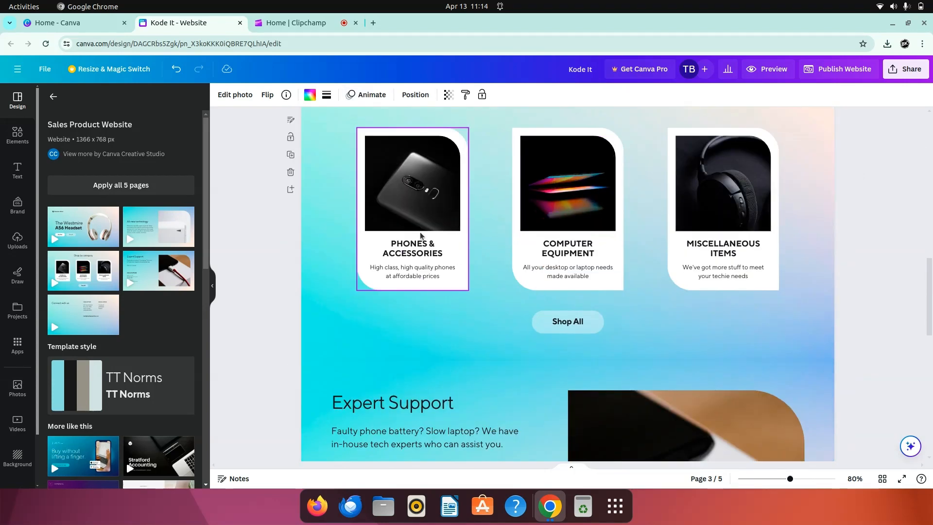
{"action": "left_click", "coordinate": [410, 189]}
{"action": "left_click", "coordinate": [567, 181]}
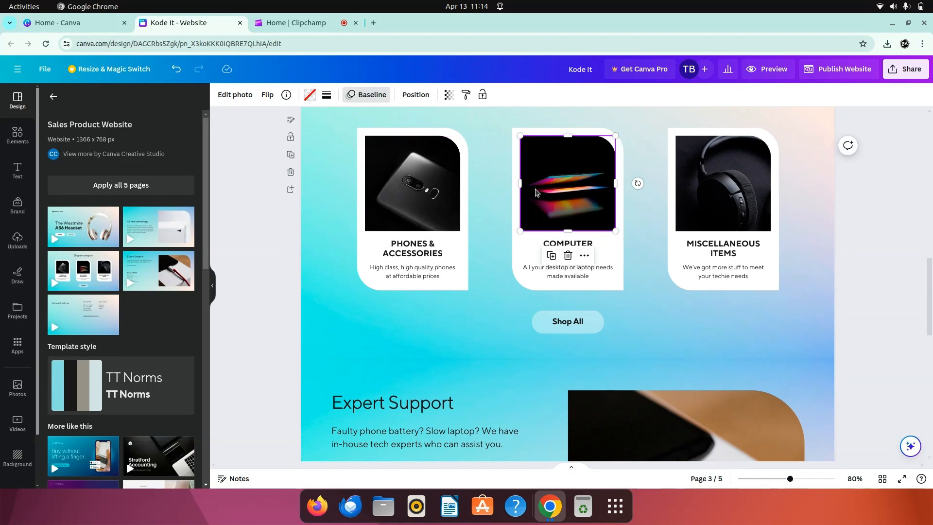
{"action": "left_click", "coordinate": [719, 180]}
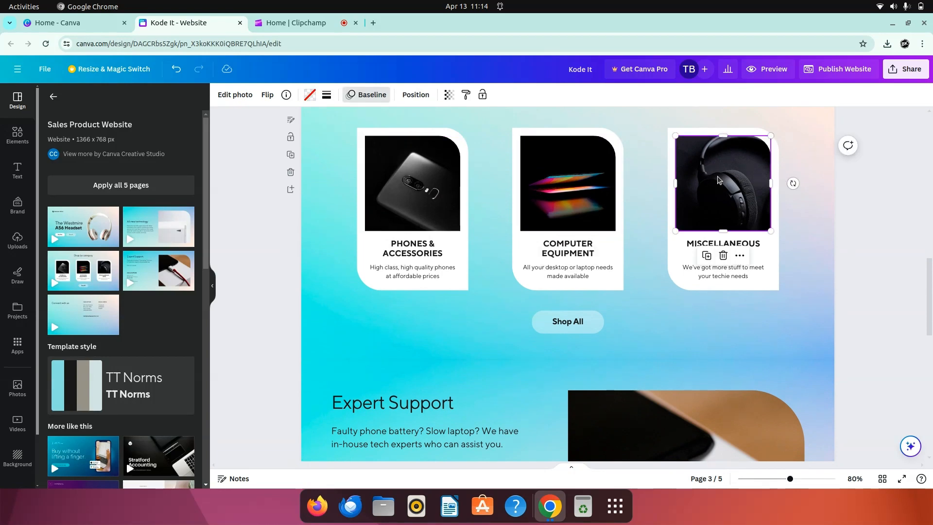
Step: Examine the title and description text of the Phones & Accessories card and the Shop All button beneath the cards
{"action": "left_click", "coordinate": [409, 252]}
{"action": "left_click", "coordinate": [407, 249]}
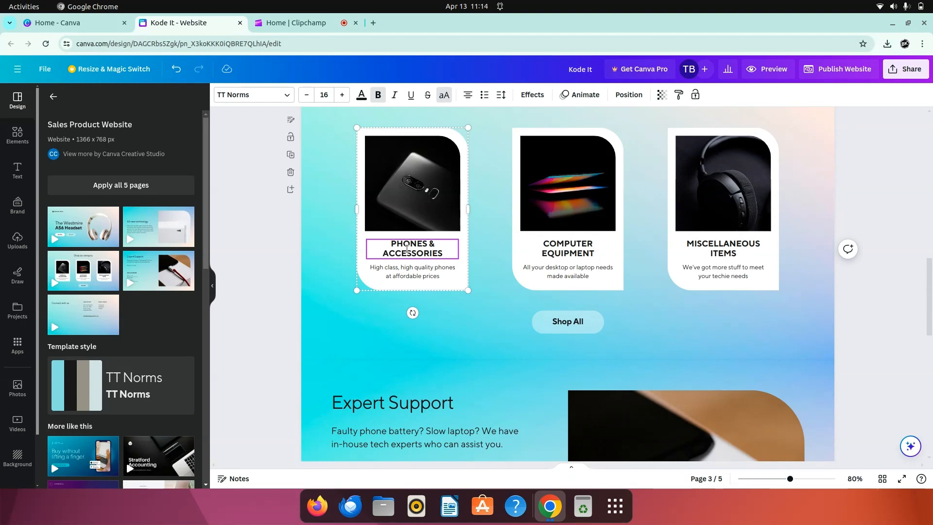
{"action": "double_click", "coordinate": [407, 249]}
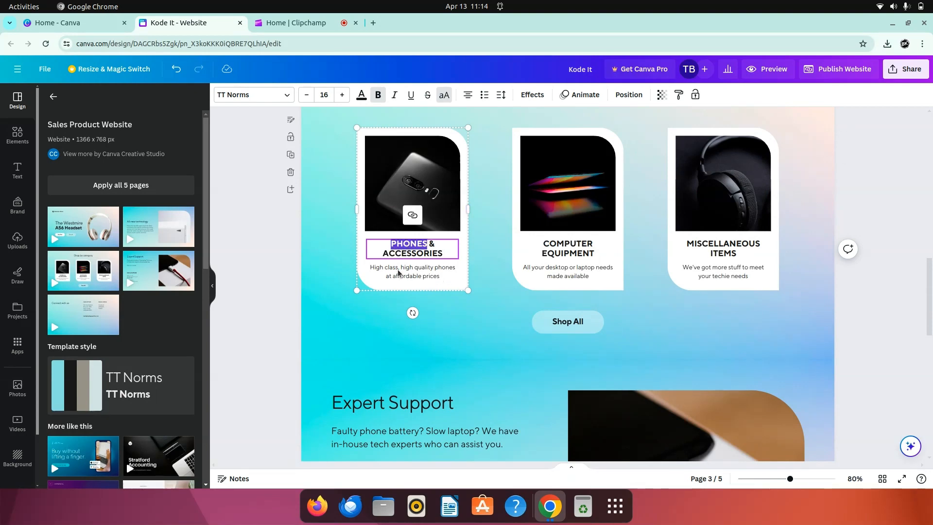
{"action": "left_click", "coordinate": [398, 269]}
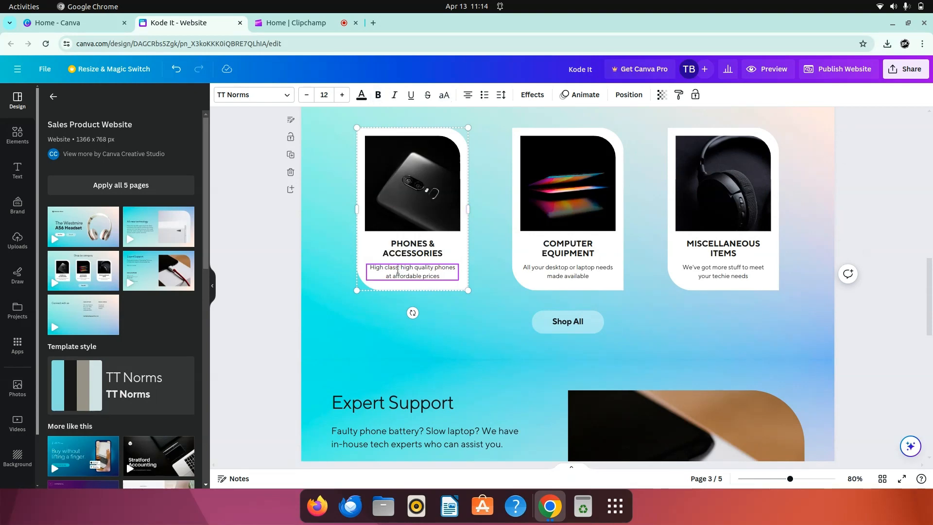
{"action": "left_click", "coordinate": [573, 328]}
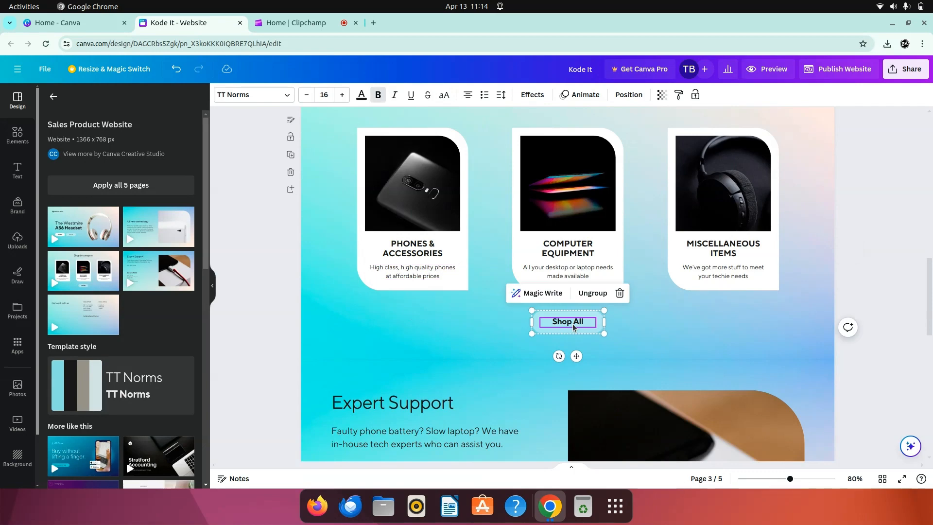
{"action": "left_click", "coordinate": [638, 343]}
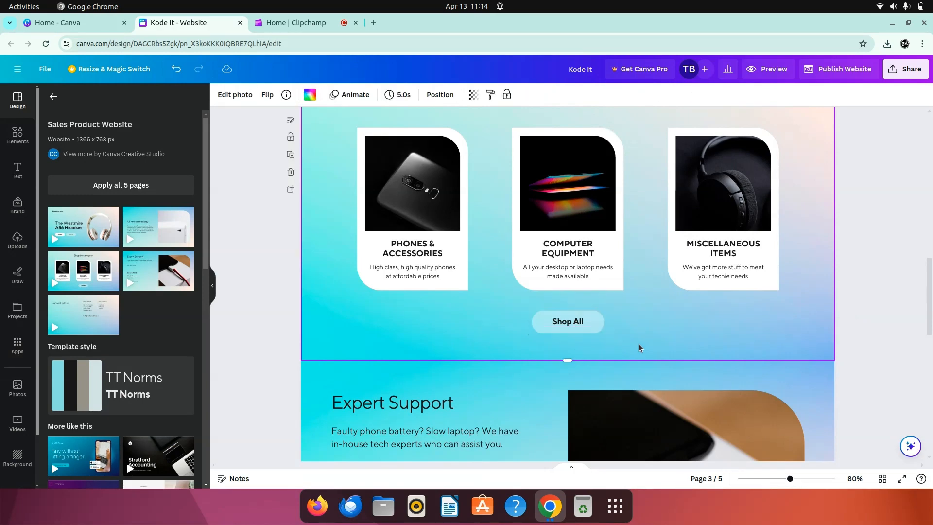
{"action": "left_click", "coordinate": [563, 325]}
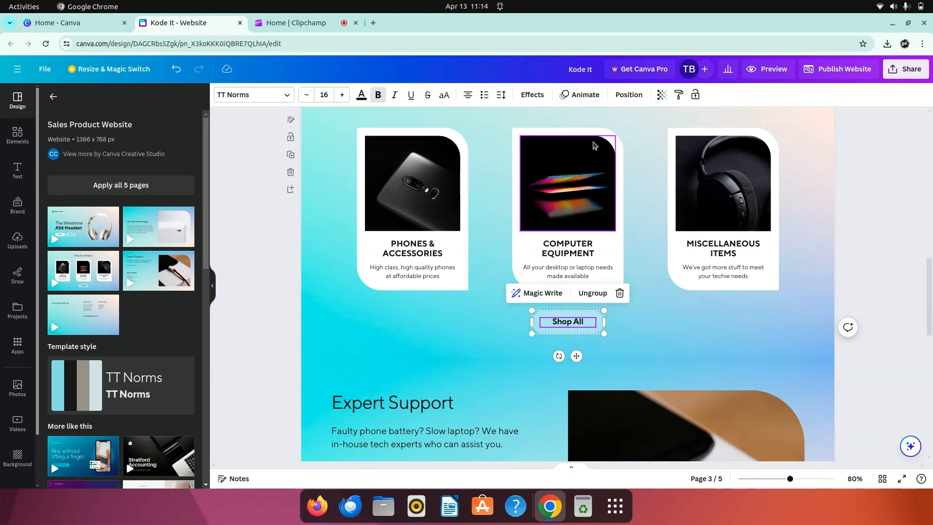
Step: Apply the Drift text animation to the Shop All button beneath the category cards
{"action": "left_click", "coordinate": [586, 93]}
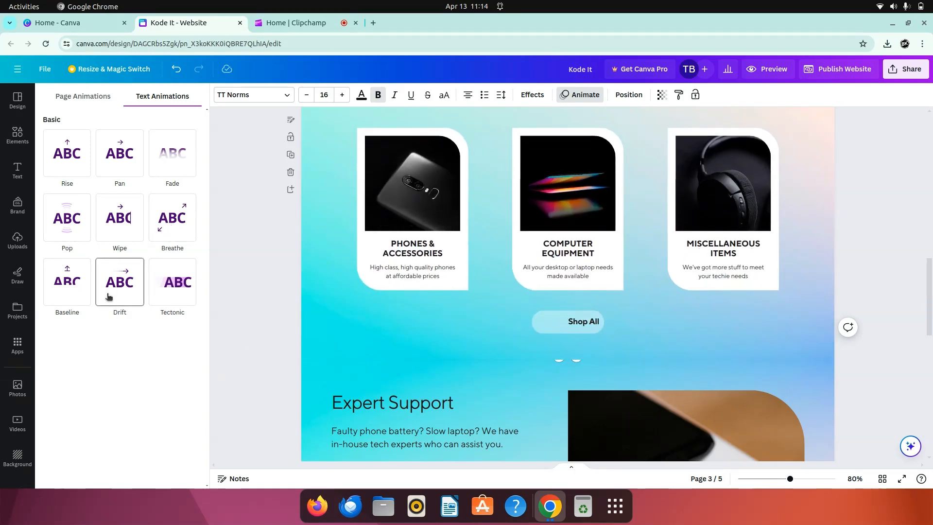
{"action": "left_click", "coordinate": [109, 296]}
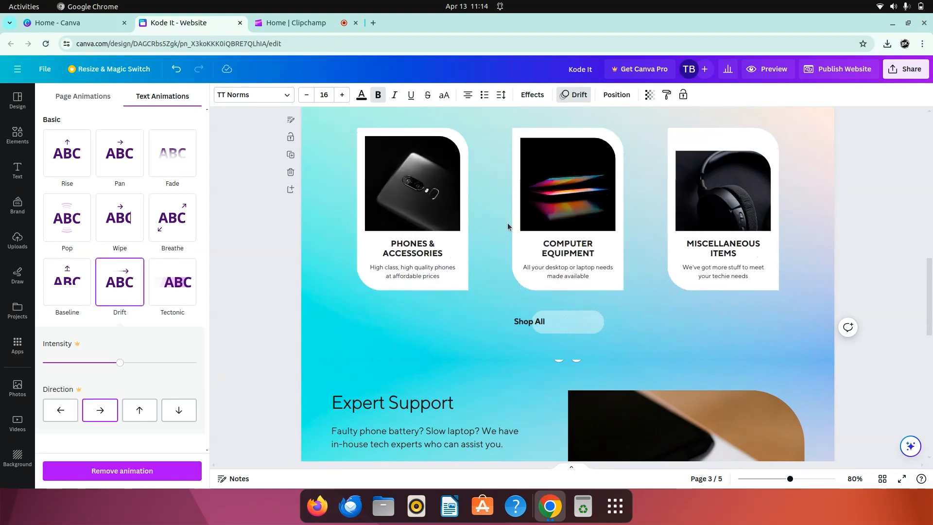
{"action": "left_click", "coordinate": [260, 284]}
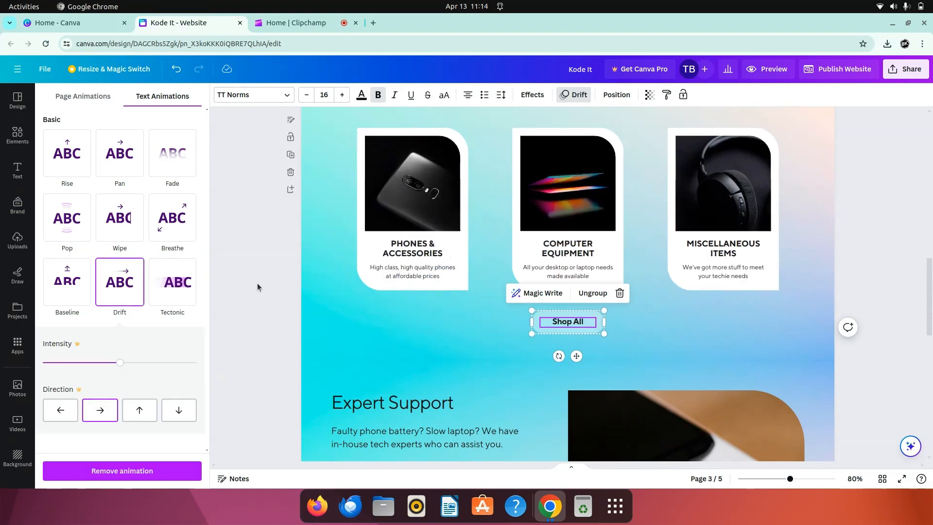
Step: Review the site's sections from the first page down to the main office contact details under Connect with us
{"action": "scroll", "coordinate": [491, 299], "scroll_direction": "up", "scroll_amount": 8}
{"action": "scroll", "coordinate": [491, 298], "scroll_direction": "up", "scroll_amount": 3}
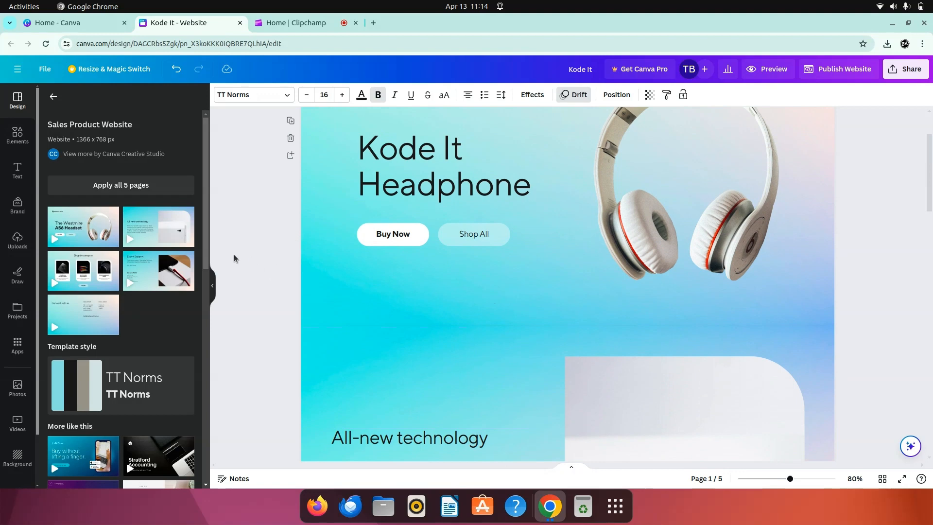
{"action": "scroll", "coordinate": [792, 262], "scroll_direction": "down", "scroll_amount": 5}
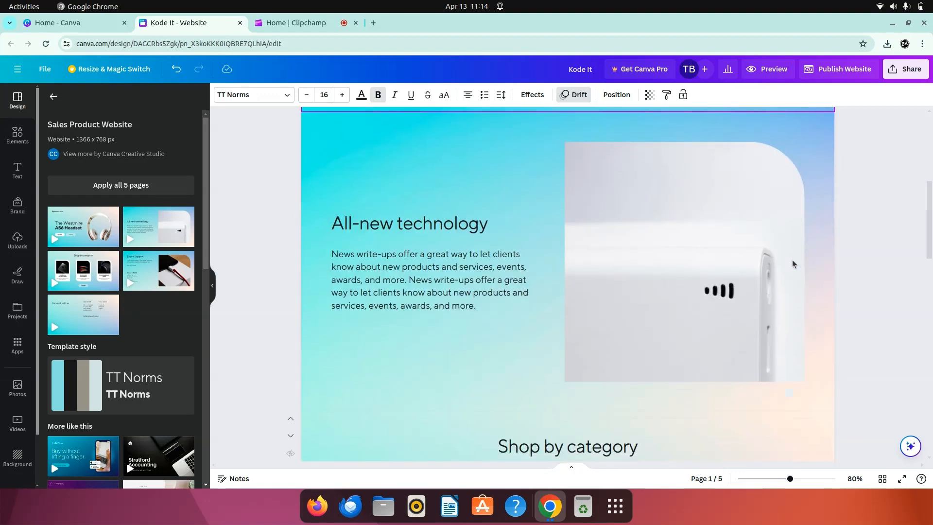
{"action": "scroll", "coordinate": [792, 264], "scroll_direction": "down", "scroll_amount": 20}
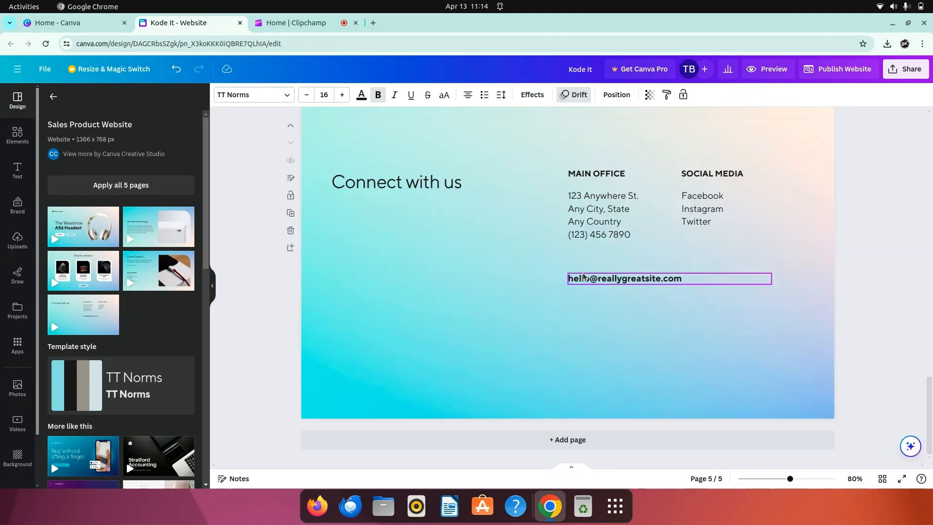
{"action": "left_click", "coordinate": [538, 242]}
{"action": "left_click", "coordinate": [607, 212]}
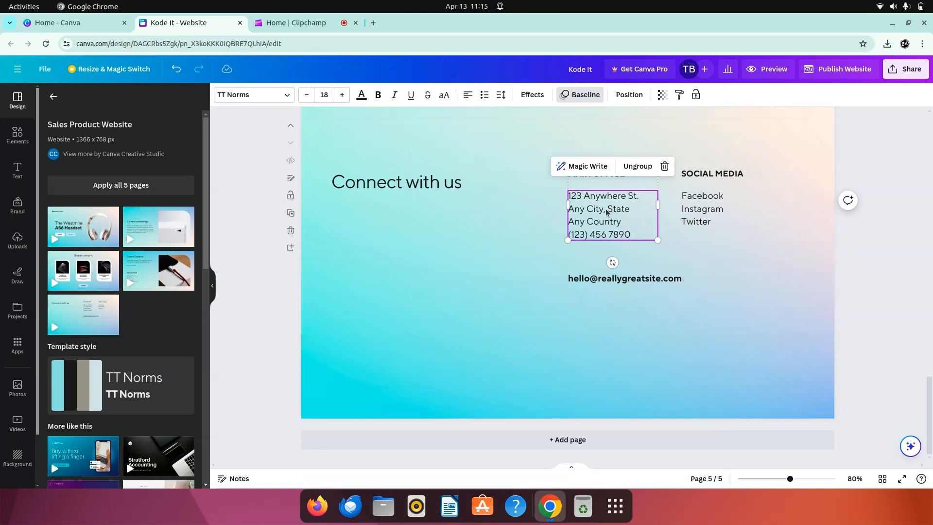
{"action": "left_click", "coordinate": [246, 218]}
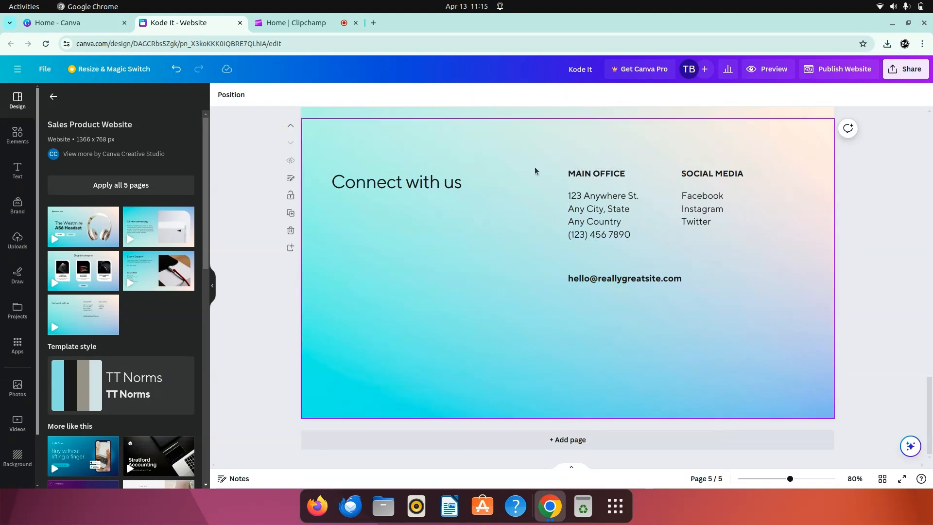
Step: Preview the website in desktop view and review all sections from the headphone headline down to the end
{"action": "left_click", "coordinate": [767, 71]}
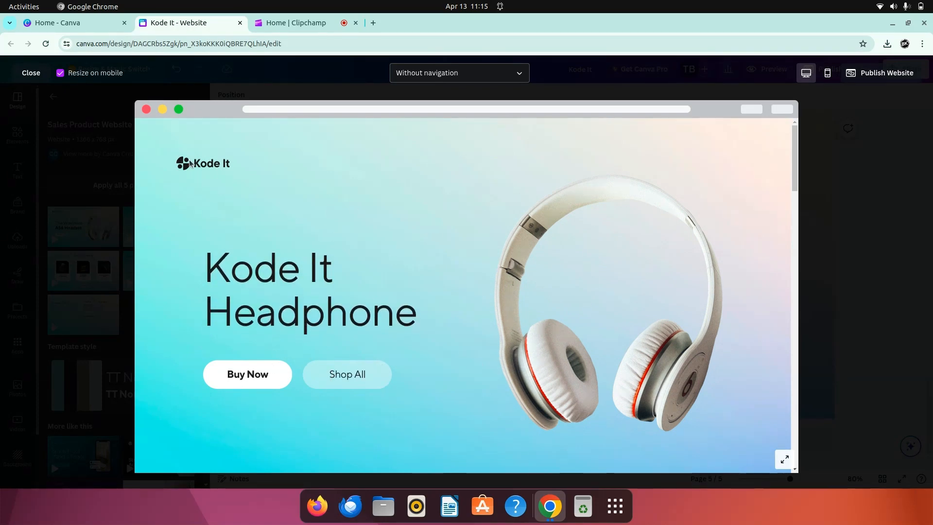
{"action": "scroll", "coordinate": [357, 325], "scroll_direction": "down", "scroll_amount": 10}
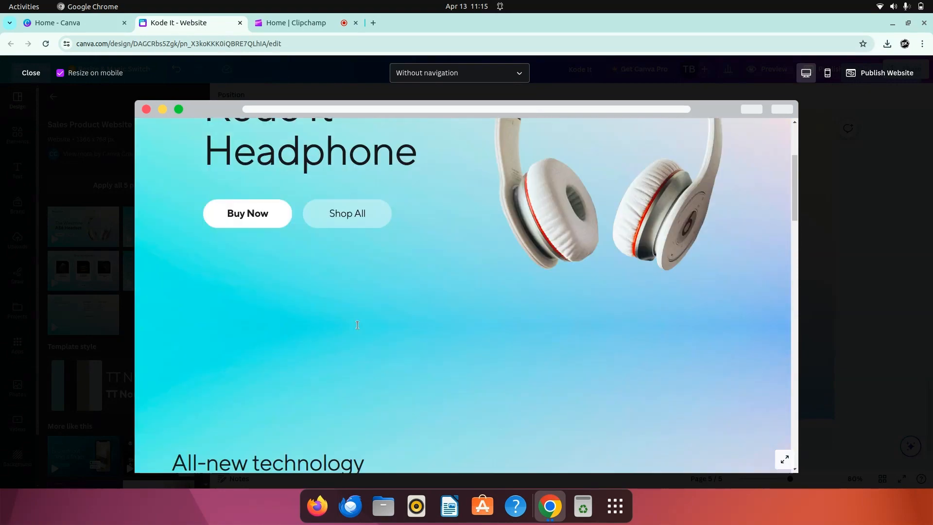
{"action": "scroll", "coordinate": [358, 325], "scroll_direction": "down", "scroll_amount": 6}
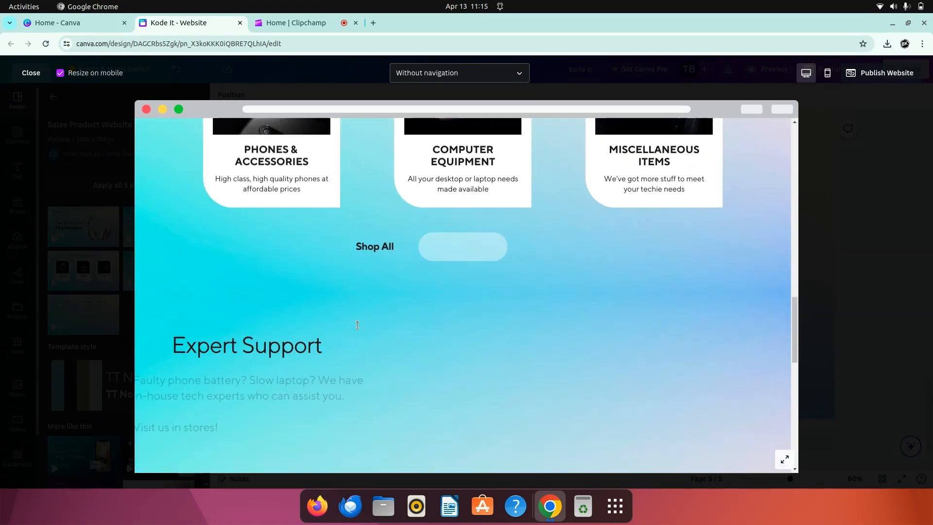
{"action": "scroll", "coordinate": [357, 325], "scroll_direction": "down", "scroll_amount": 8}
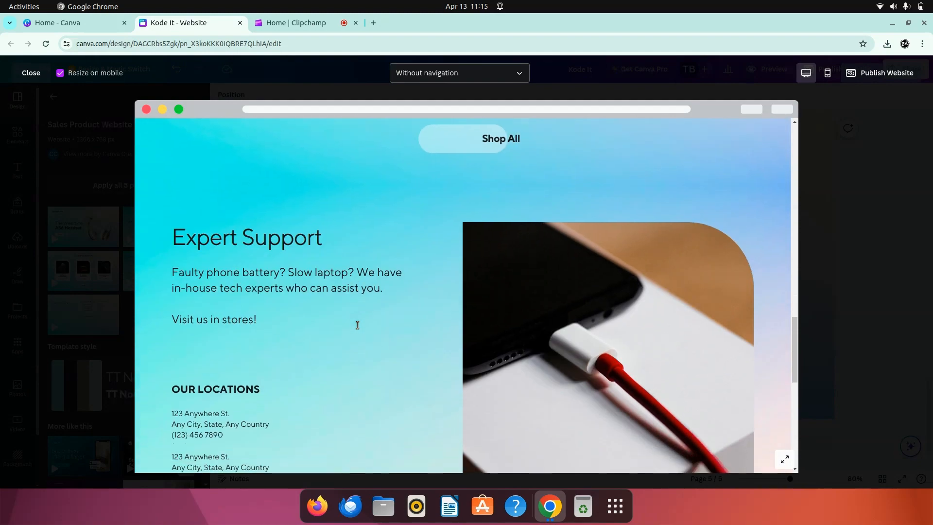
{"action": "scroll", "coordinate": [358, 325], "scroll_direction": "up", "scroll_amount": 15}
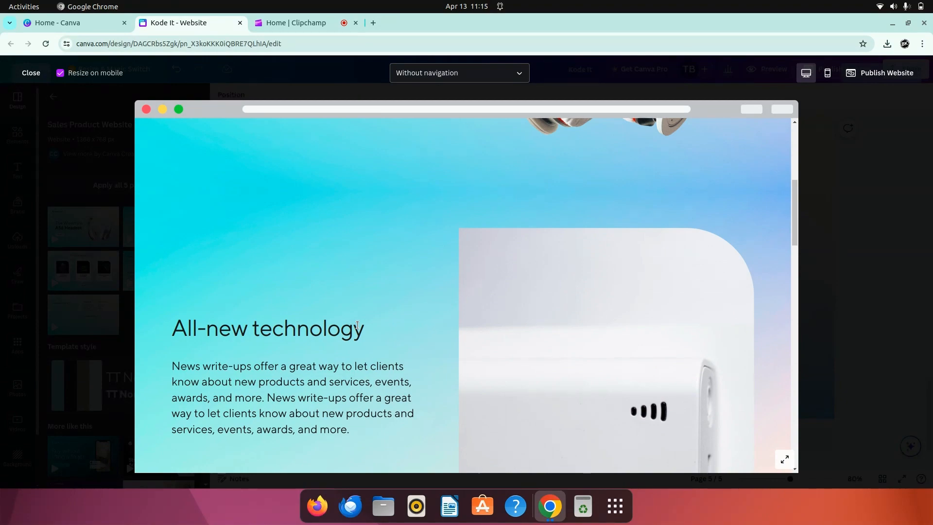
{"action": "scroll", "coordinate": [357, 325], "scroll_direction": "down", "scroll_amount": 10}
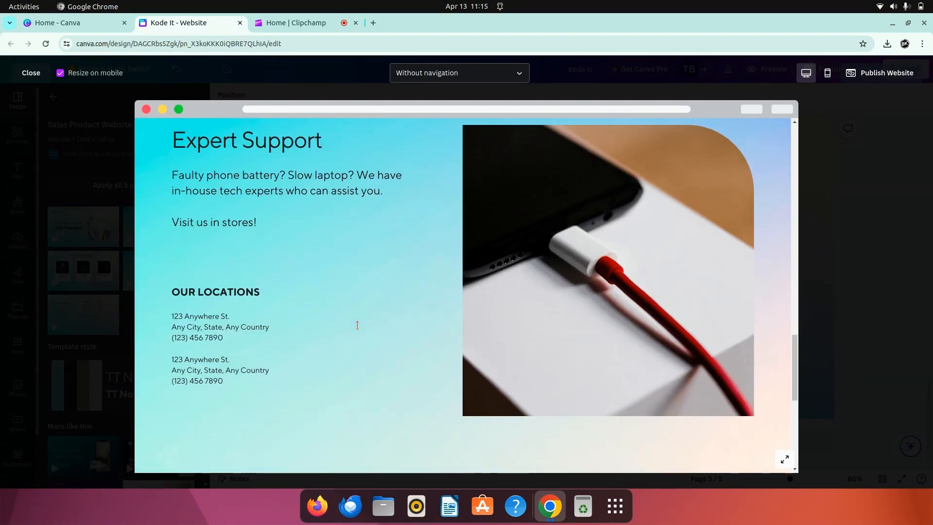
{"action": "scroll", "coordinate": [357, 325], "scroll_direction": "down", "scroll_amount": 5}
{"action": "scroll", "coordinate": [357, 325], "scroll_direction": "up", "scroll_amount": 15}
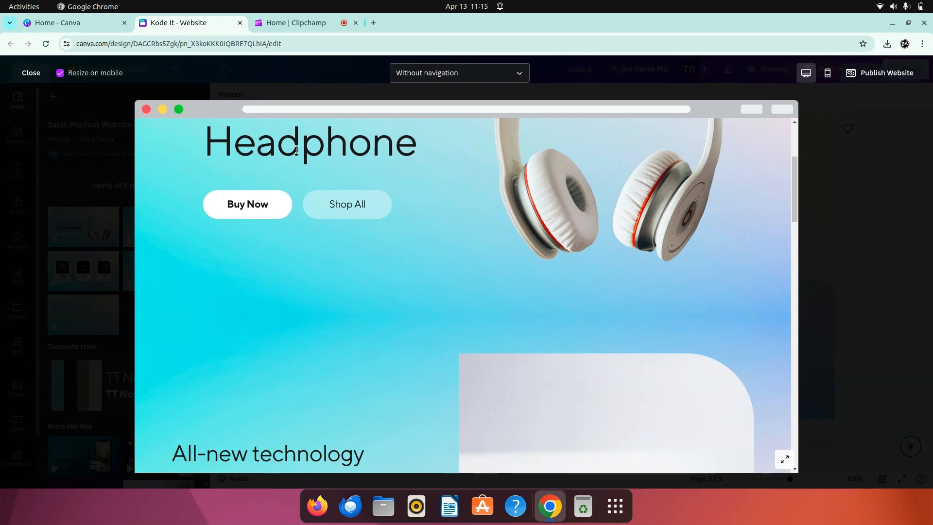
Step: Switch Resize on mobile off and on again, and review the website in the mobile preview
{"action": "left_click", "coordinate": [59, 77]}
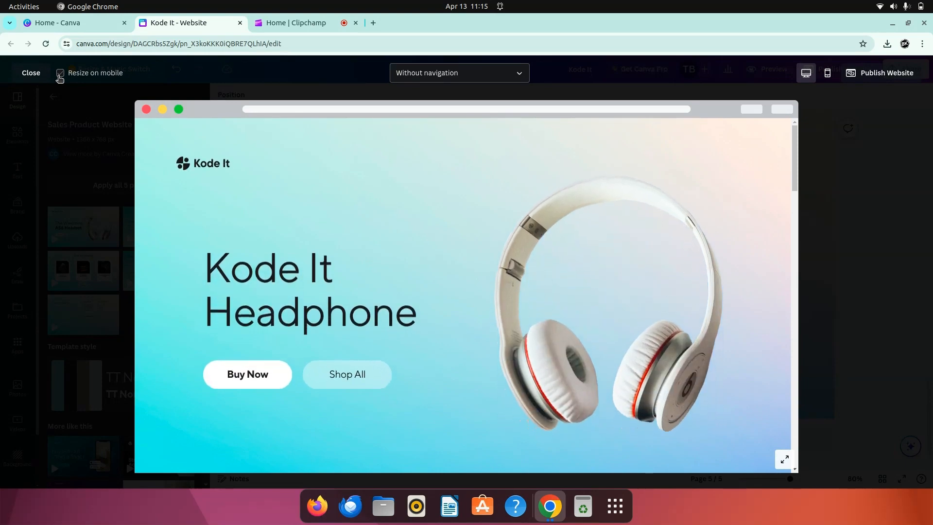
{"action": "left_click", "coordinate": [59, 77]}
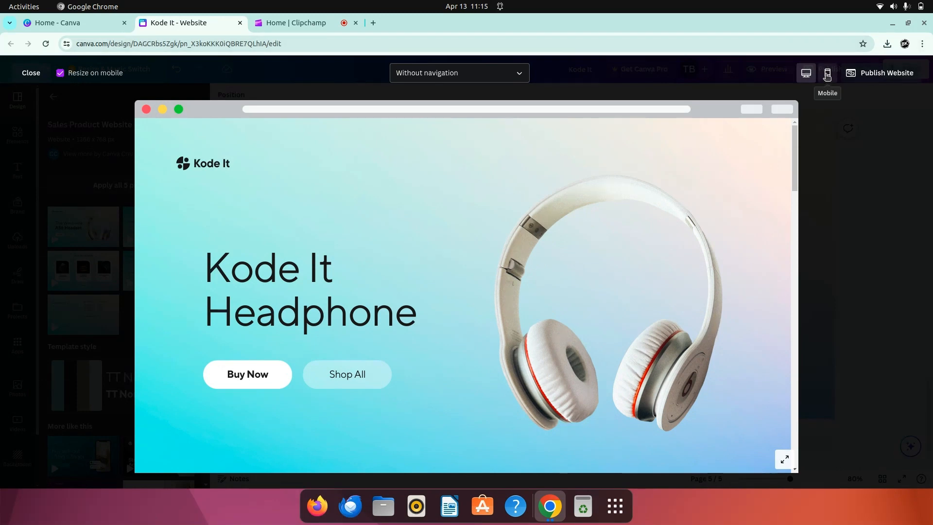
{"action": "left_click", "coordinate": [827, 73]}
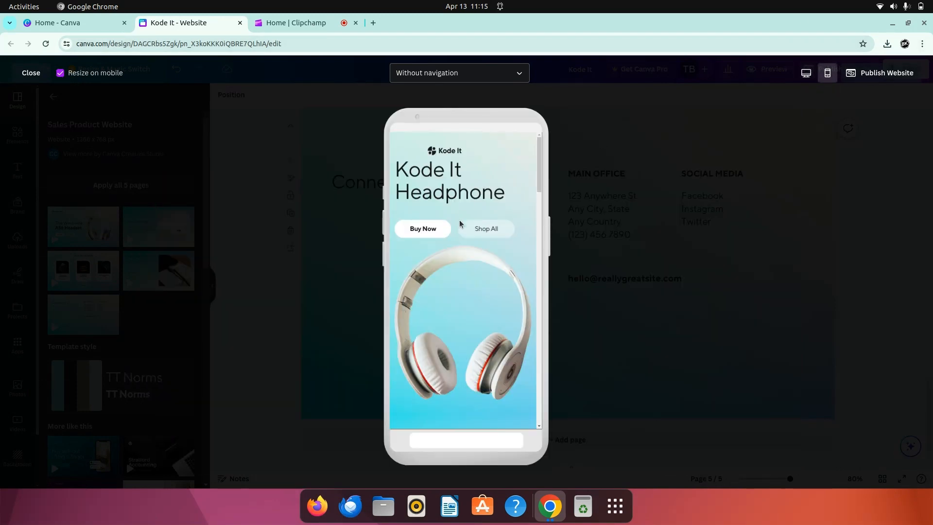
{"action": "scroll", "coordinate": [461, 224], "scroll_direction": "down", "scroll_amount": 1}
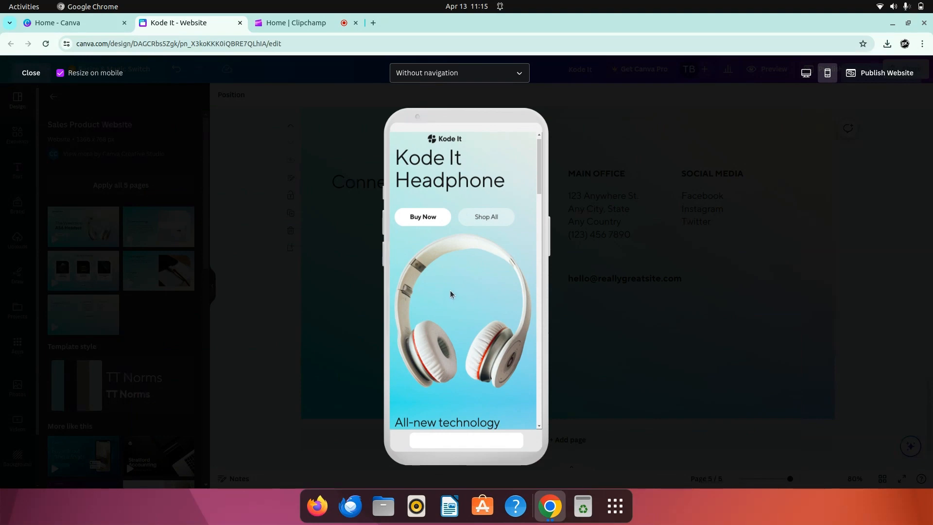
{"action": "scroll", "coordinate": [444, 279], "scroll_direction": "down", "scroll_amount": 10}
{"action": "scroll", "coordinate": [445, 281], "scroll_direction": "up", "scroll_amount": 12}
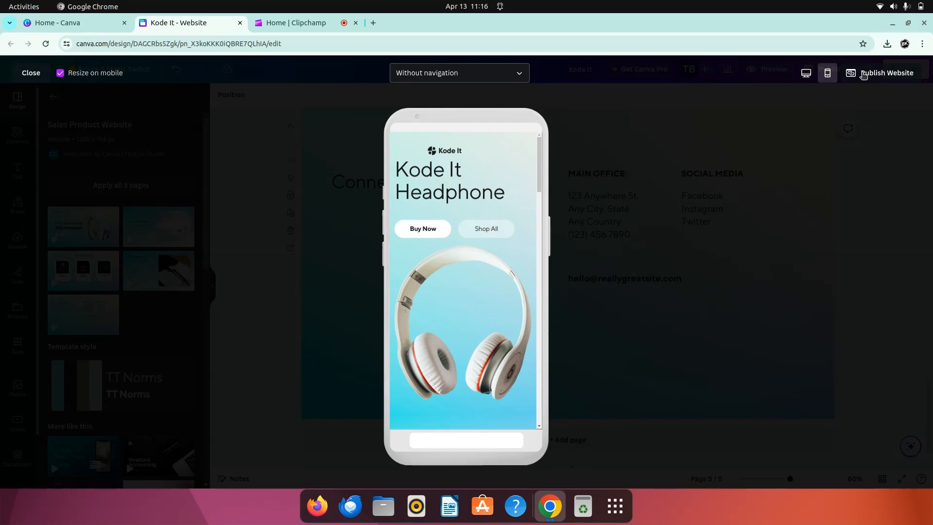
Step: Set the website to With navigation and start publishing it to a free Canva domain
{"action": "left_click", "coordinate": [497, 78]}
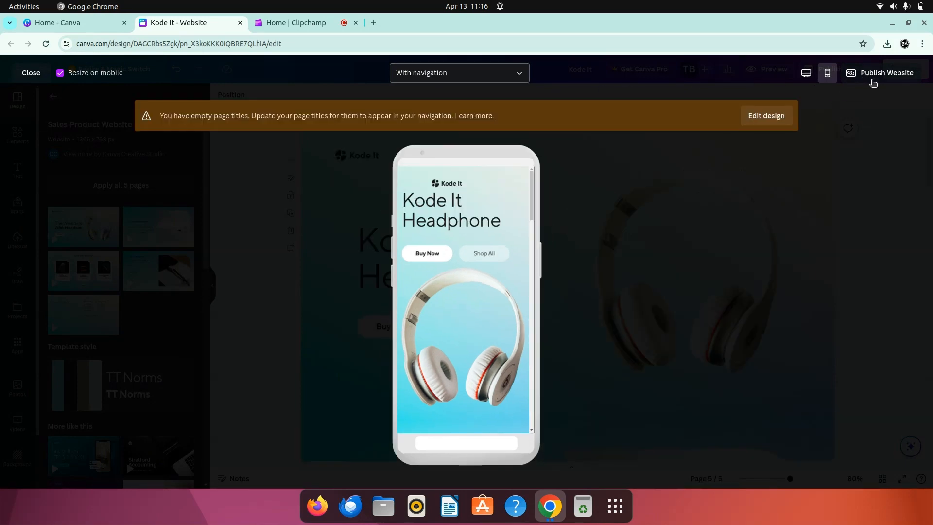
{"action": "left_click", "coordinate": [874, 81]}
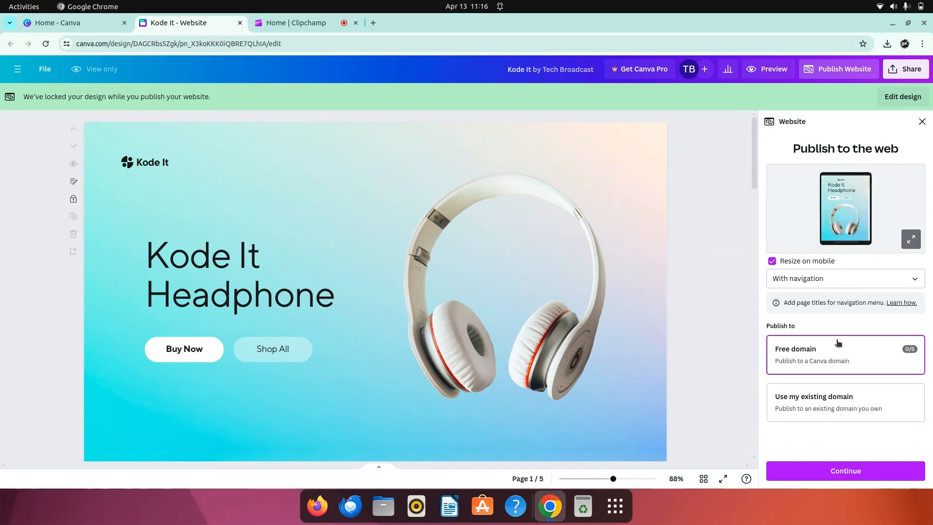
{"action": "left_click", "coordinate": [820, 395]}
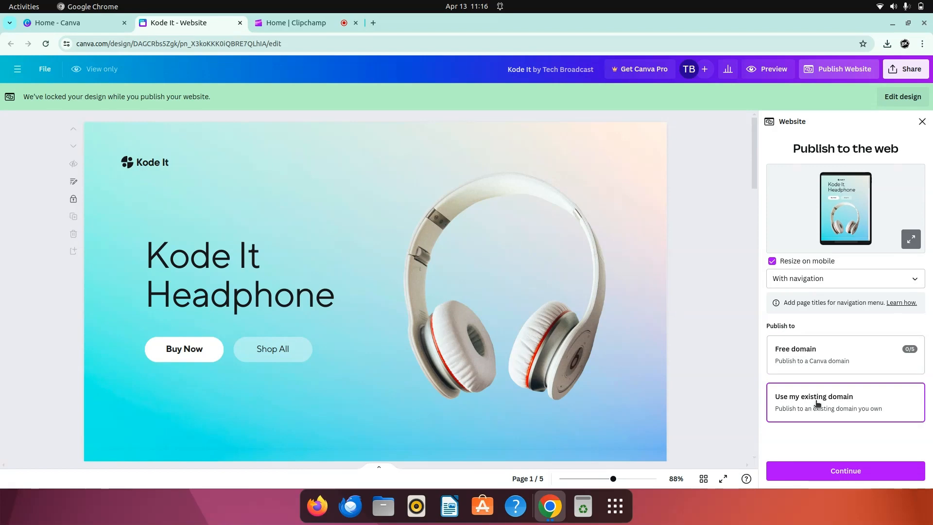
{"action": "left_click", "coordinate": [821, 356]}
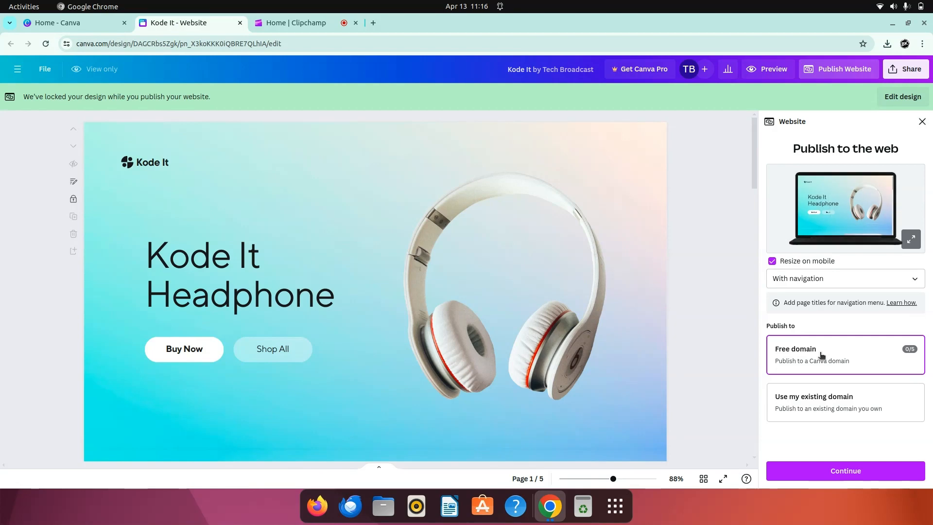
{"action": "left_click", "coordinate": [821, 475]}
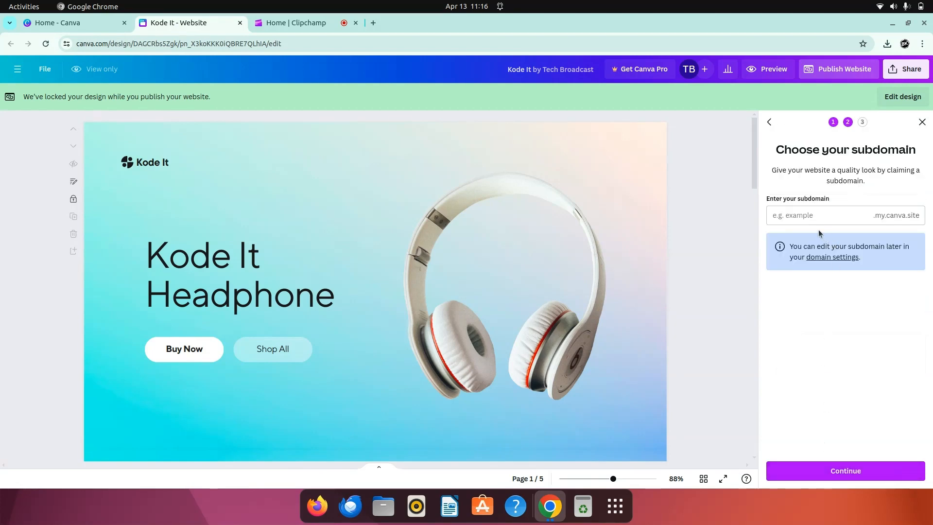
Step: Enter 123test as the website's subdomain
{"action": "left_click", "coordinate": [809, 220]}
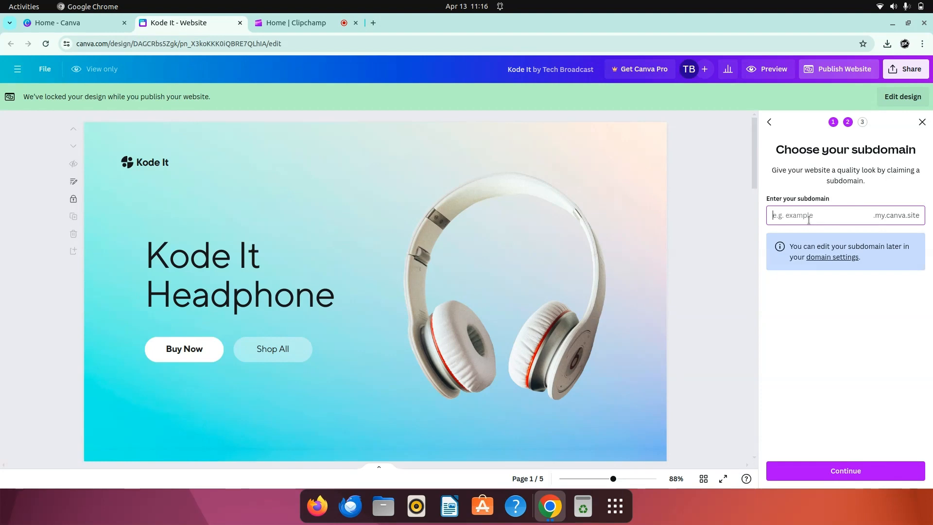
{"action": "type", "text": "123test"}
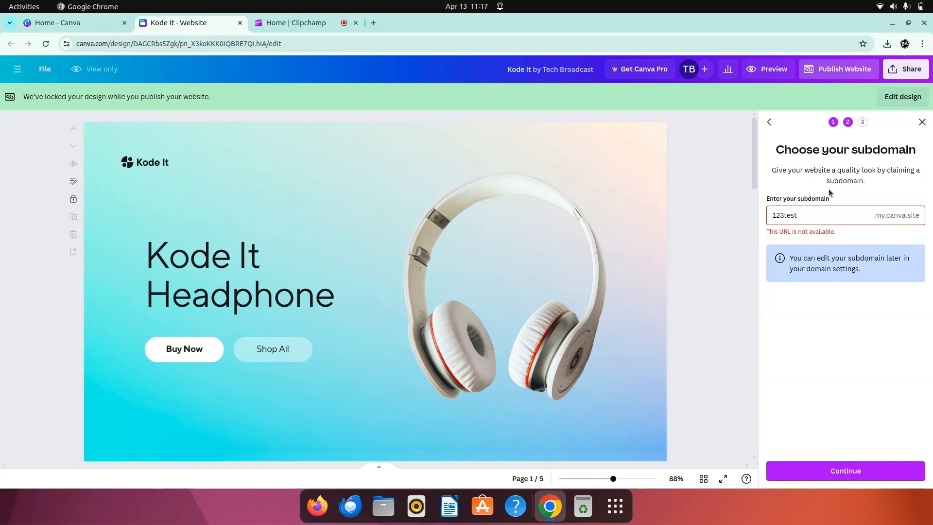
Step: Extend the subdomain to 123testtesting and continue to the review of the publishing settings
{"action": "left_click", "coordinate": [824, 214]}
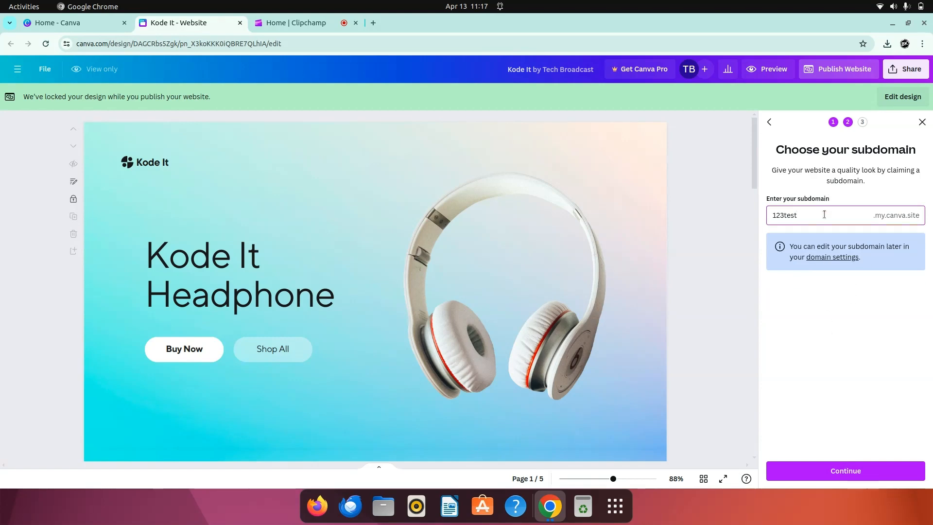
{"action": "type", "text": "testing"}
{"action": "left_click", "coordinate": [842, 343]}
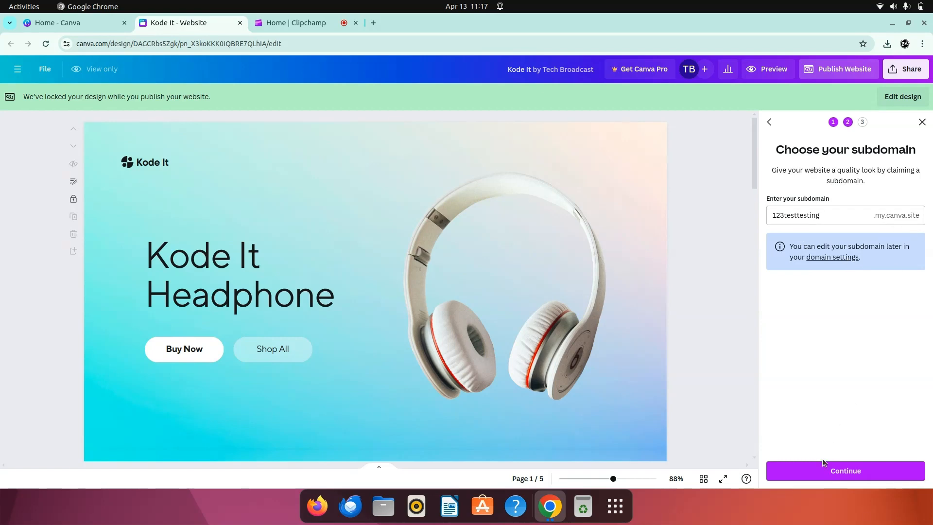
{"action": "left_click", "coordinate": [812, 469]}
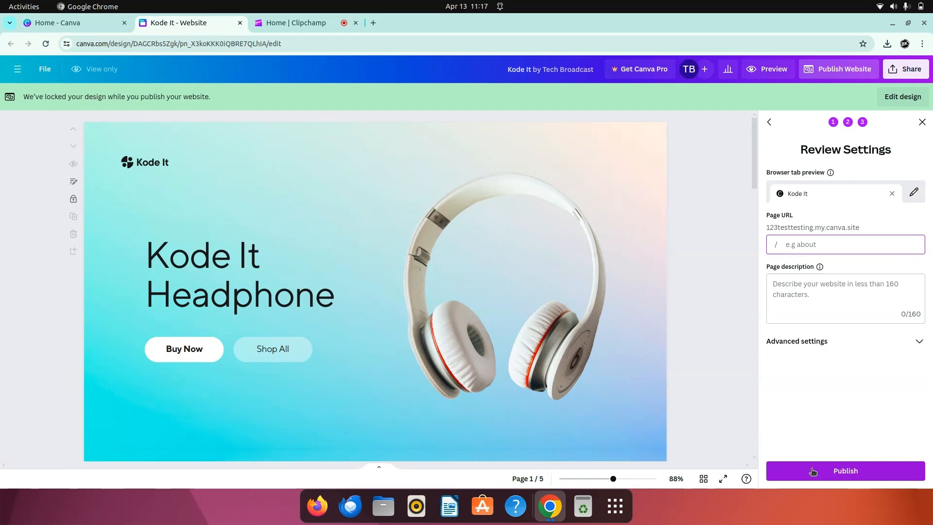
Step: Set the page URL path to home and the page description to "Test website"
{"action": "type", "text": "home"}
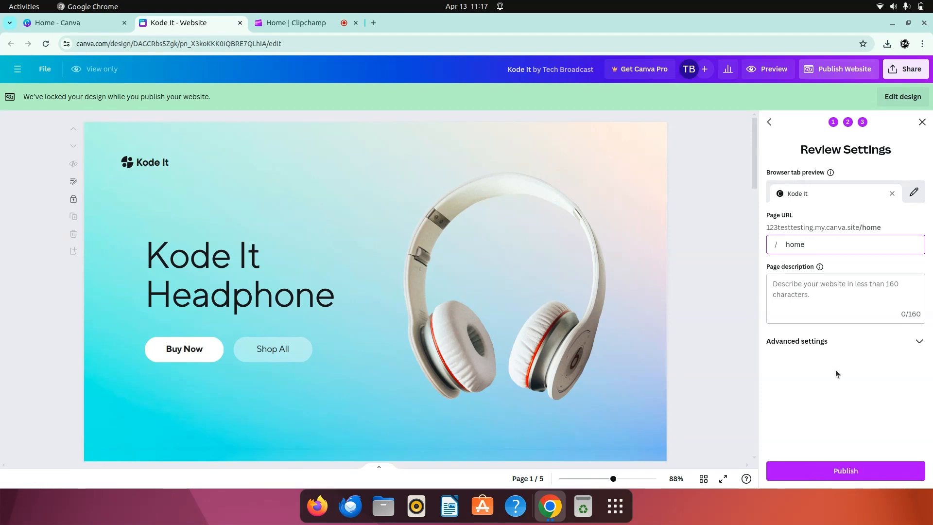
{"action": "left_click", "coordinate": [835, 372]}
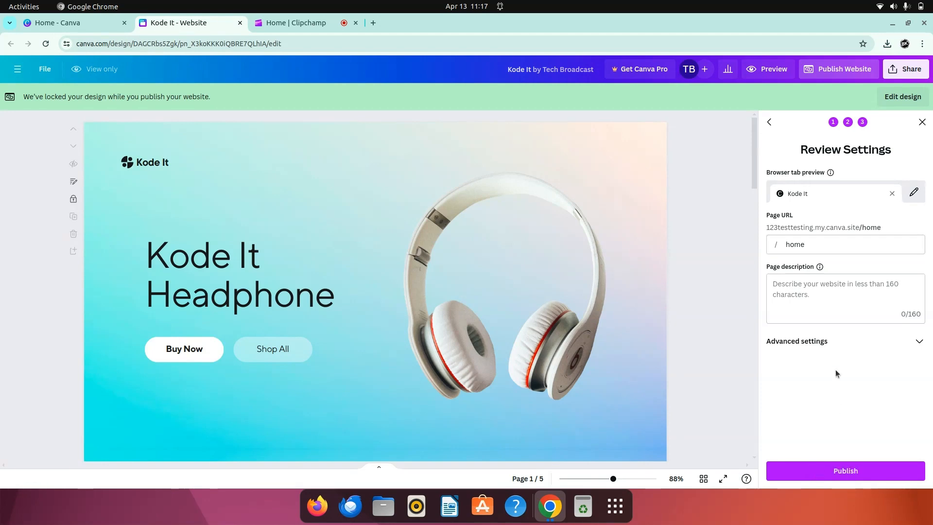
{"action": "left_click", "coordinate": [828, 301]}
{"action": "type", "text": "Test websi"}
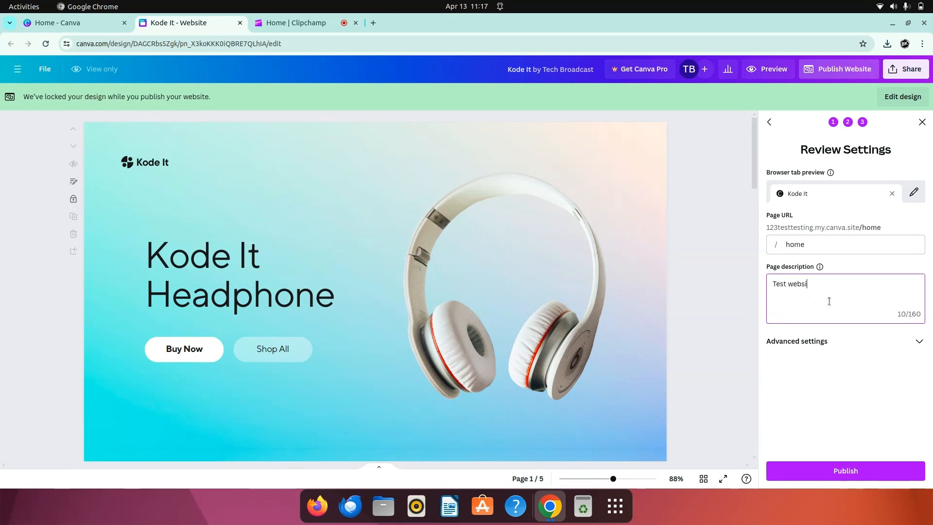
{"action": "type", "text": "te"}
{"action": "left_click", "coordinate": [831, 383]}
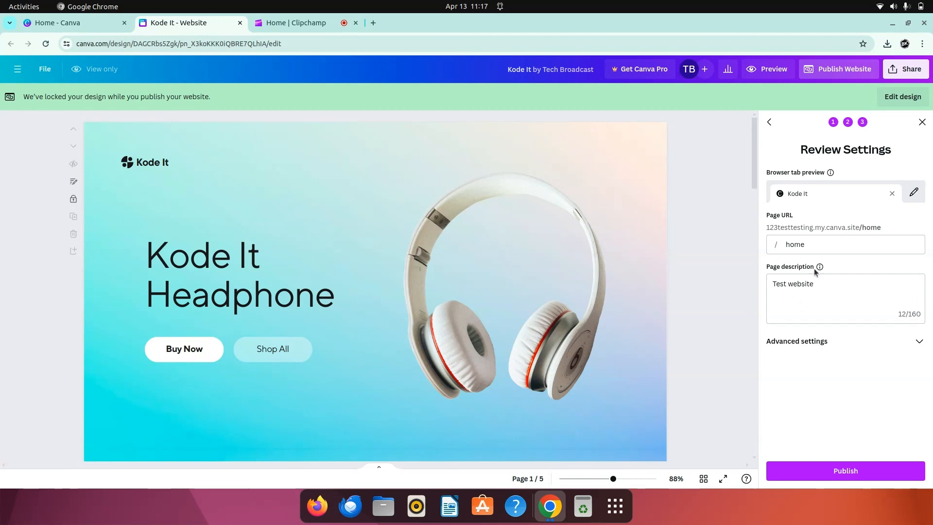
Step: Review the advanced settings for password protection, search engine visibility and link preview, and publish the website
{"action": "left_click", "coordinate": [850, 347]}
{"action": "scroll", "coordinate": [851, 346], "scroll_direction": "down", "scroll_amount": 1}
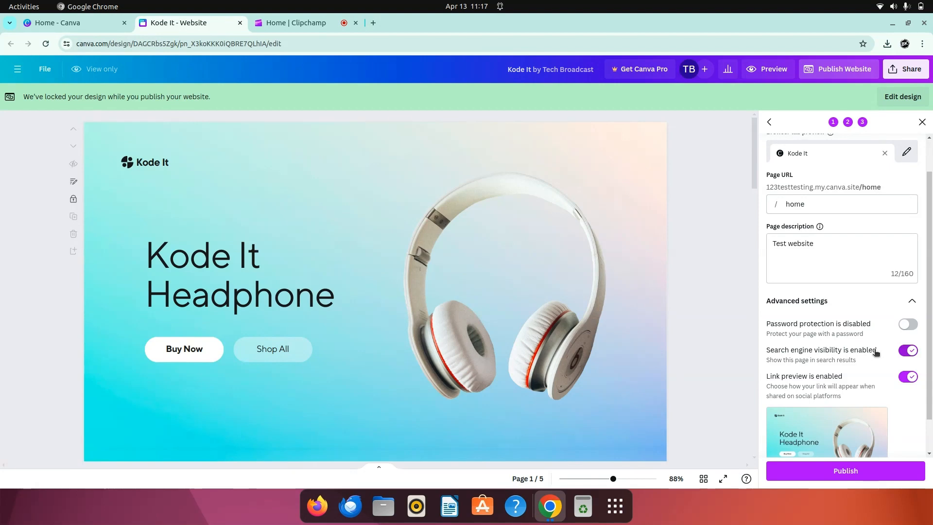
{"action": "scroll", "coordinate": [875, 353], "scroll_direction": "down", "scroll_amount": 1}
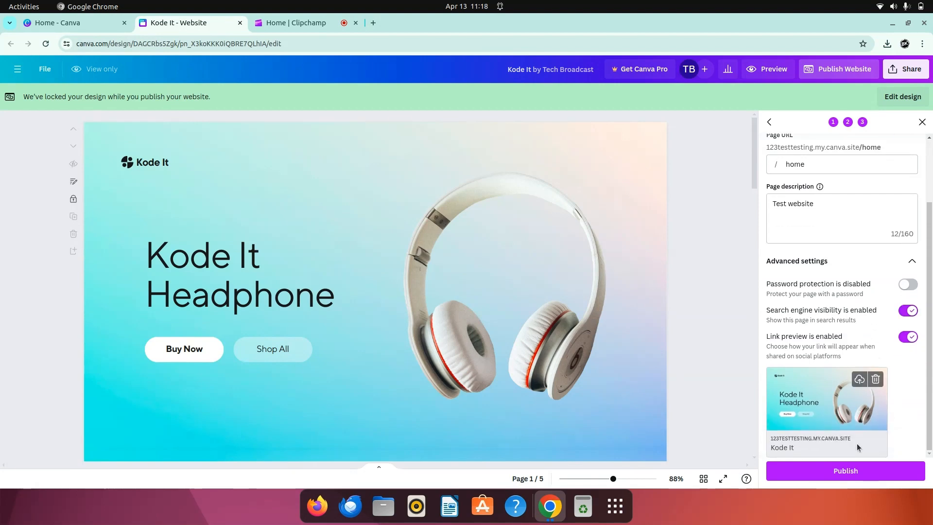
{"action": "left_click", "coordinate": [846, 469]}
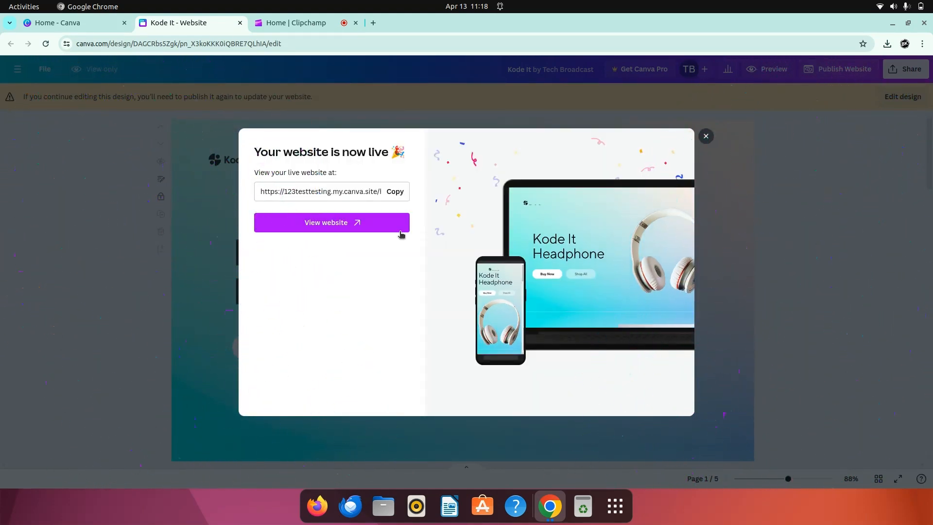
Step: Open the published website and look through its sections from the headphone banner to the contact footer and back
{"action": "left_click", "coordinate": [353, 219]}
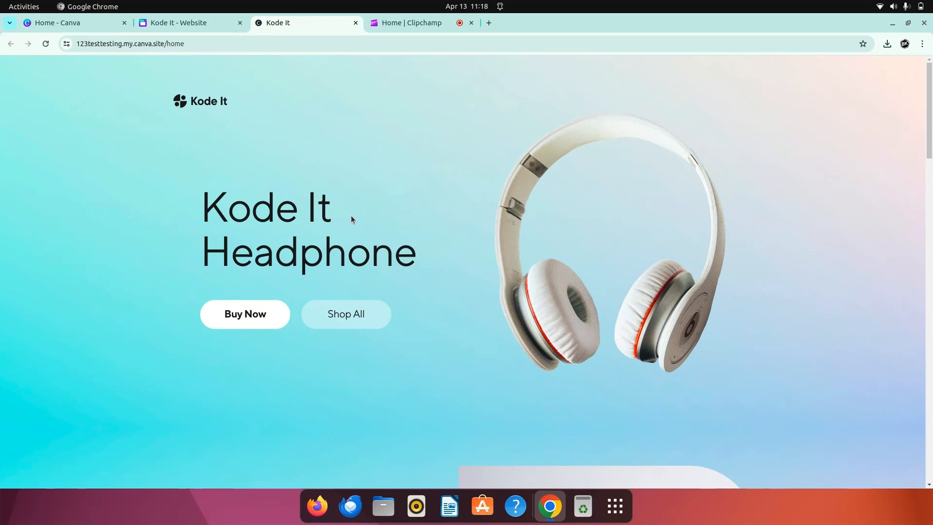
{"action": "scroll", "coordinate": [490, 270], "scroll_direction": "down", "scroll_amount": 15}
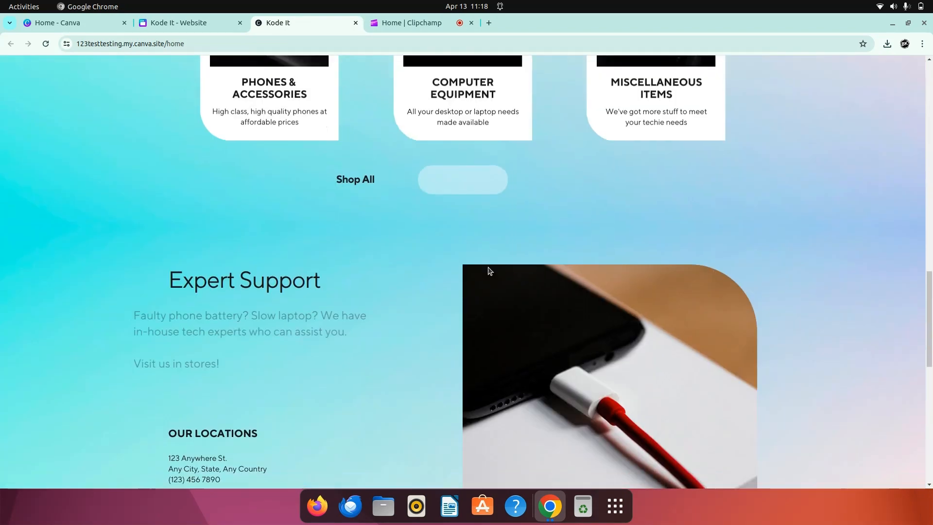
{"action": "scroll", "coordinate": [489, 270], "scroll_direction": "down", "scroll_amount": 10}
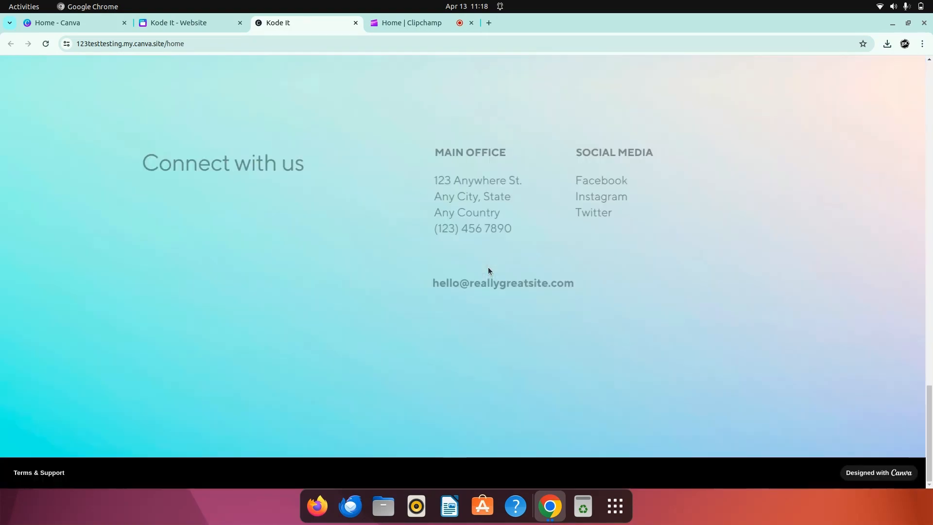
{"action": "scroll", "coordinate": [489, 270], "scroll_direction": "up", "scroll_amount": 10}
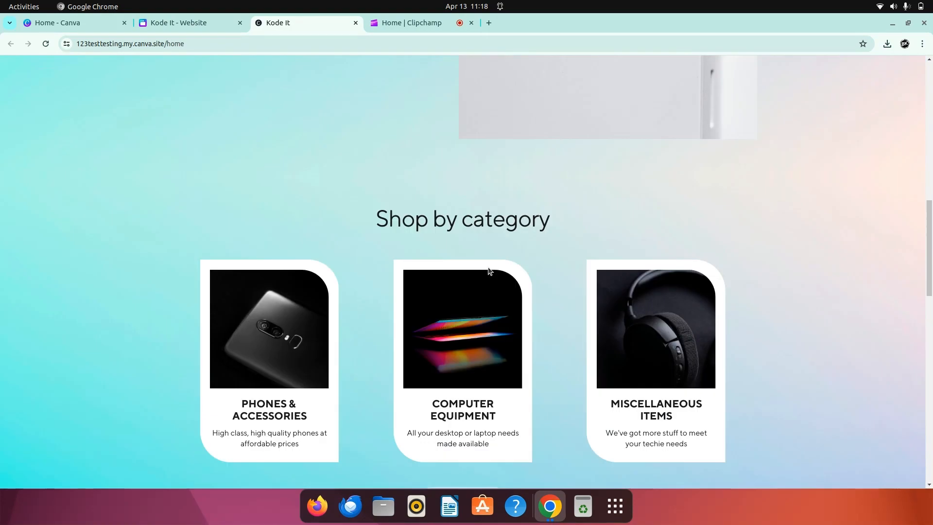
{"action": "scroll", "coordinate": [489, 271], "scroll_direction": "up", "scroll_amount": 10}
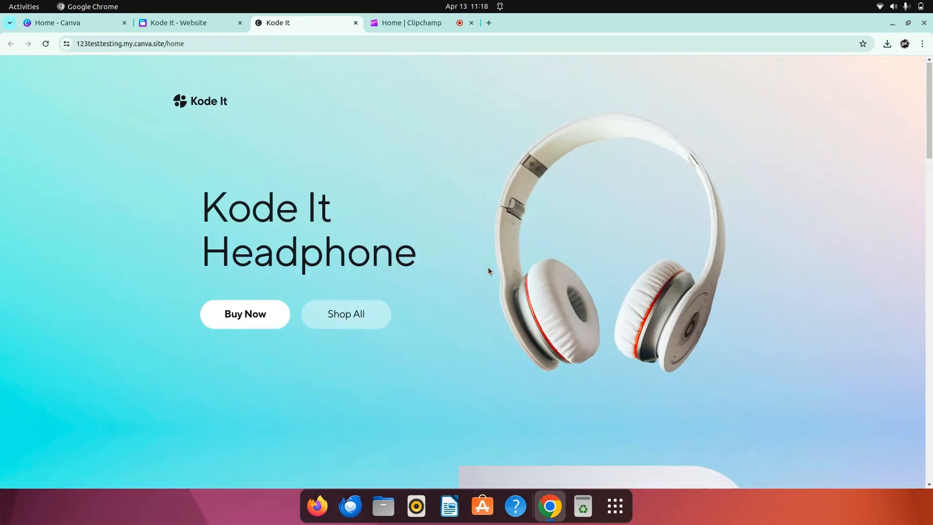